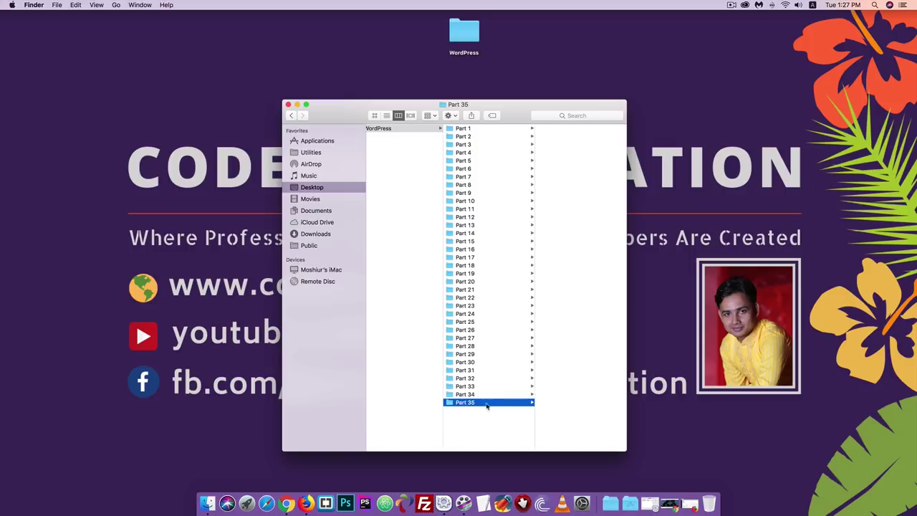
- Bring Firefox forward from the Dock to show the local WordPress dashboard
click(306, 506)
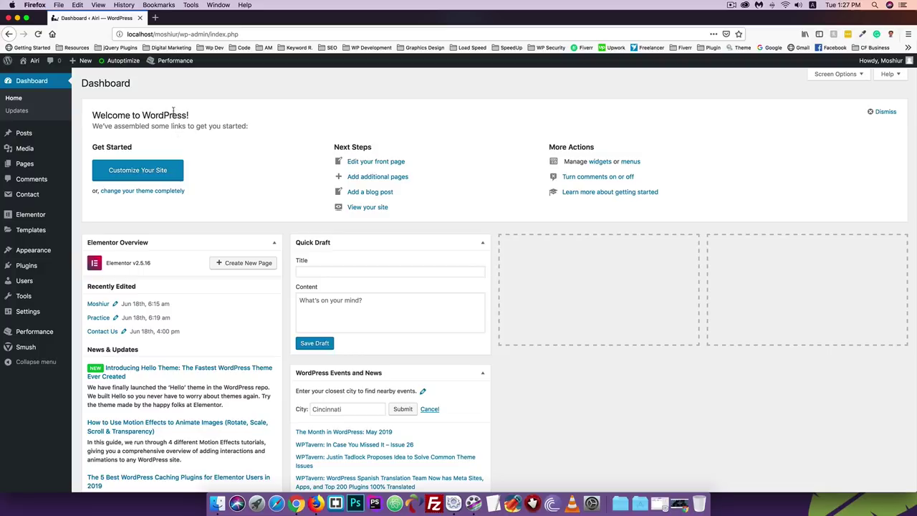
- Open the local Airi homepage via Visit Site in a new tab, scroll through it, then return to Dashboard
right_click(31, 73)
click(57, 76)
click(165, 20)
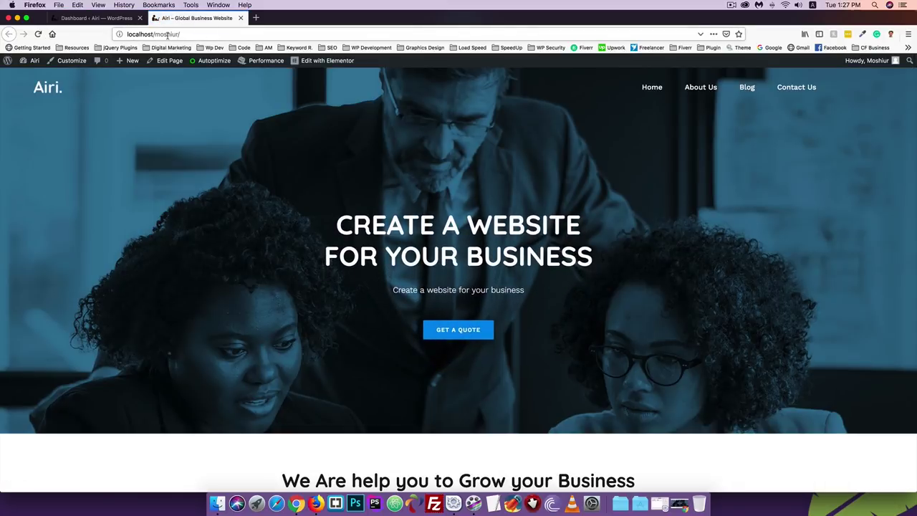
scroll(168, 181, down, 5)
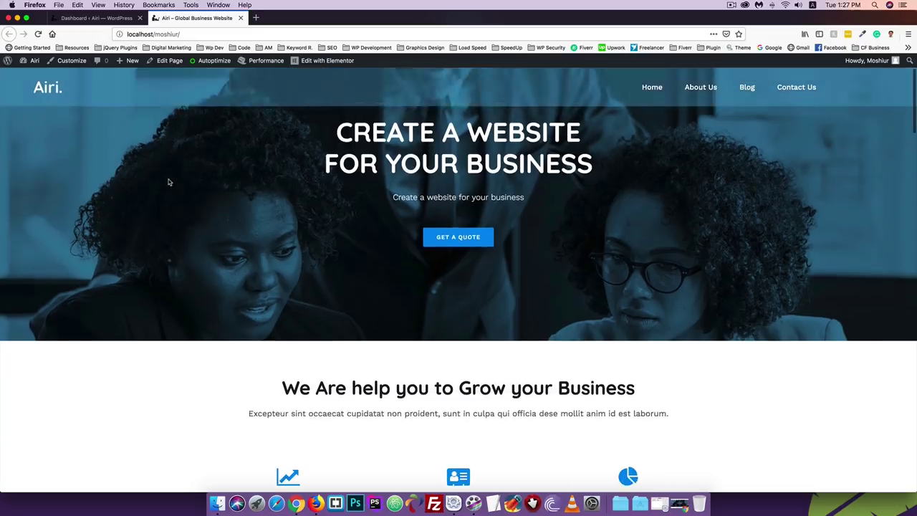
scroll(168, 181, down, 1)
scroll(168, 181, down, 1)
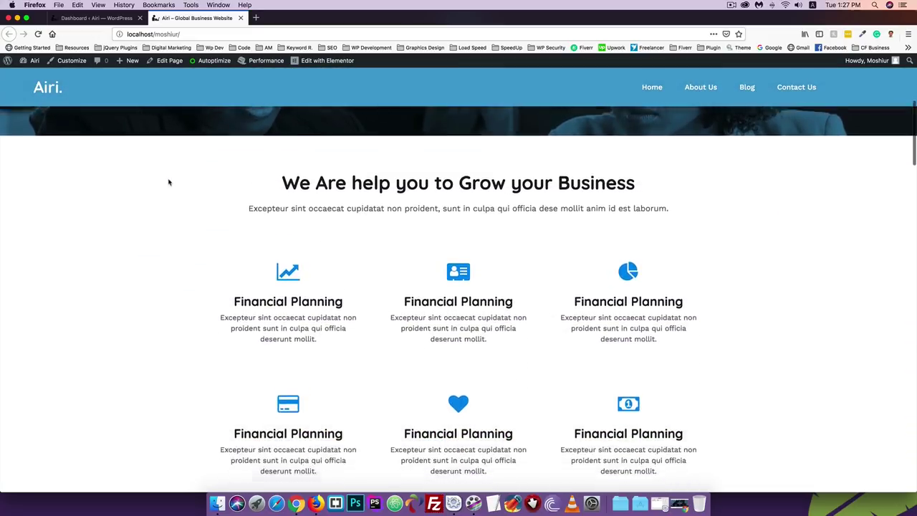
scroll(168, 181, up, 7)
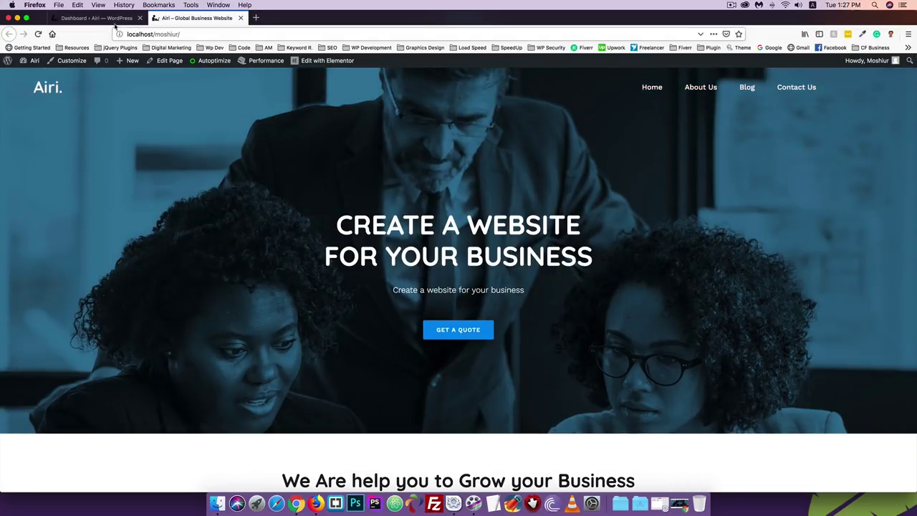
click(100, 18)
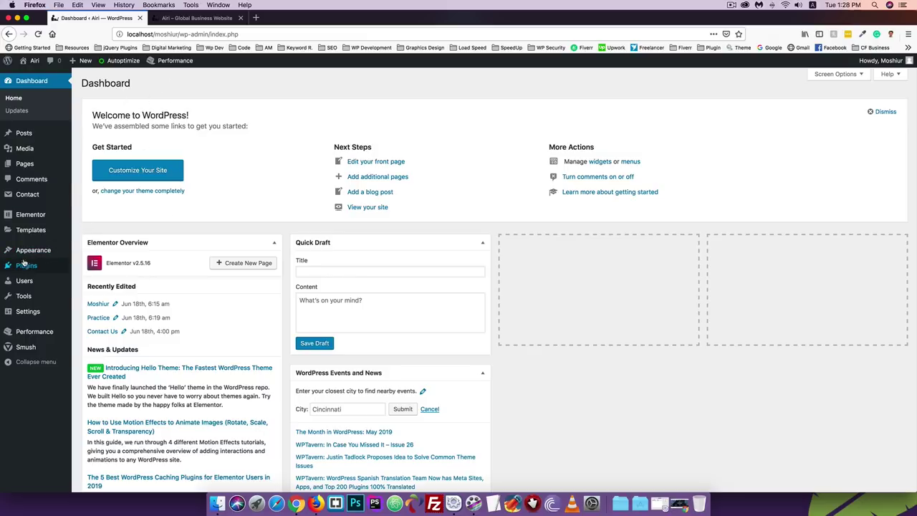
- Search Plugins > Add New for 'duplica', then install and activate Duplicator – WordPress Migration
mouse_move(30, 268)
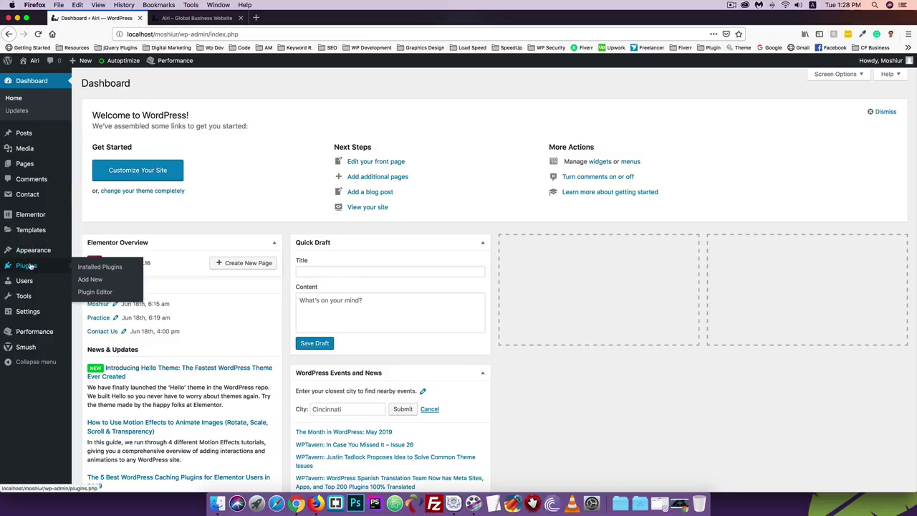
click(88, 281)
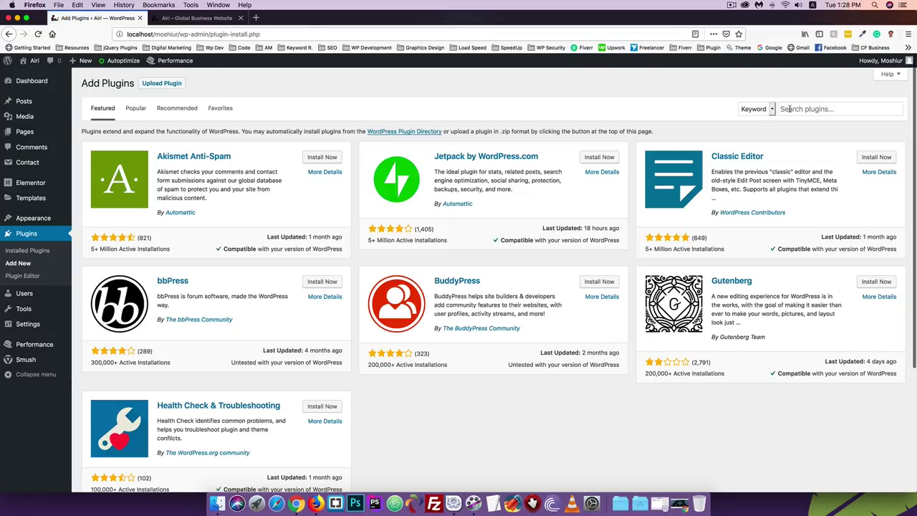
click(791, 109)
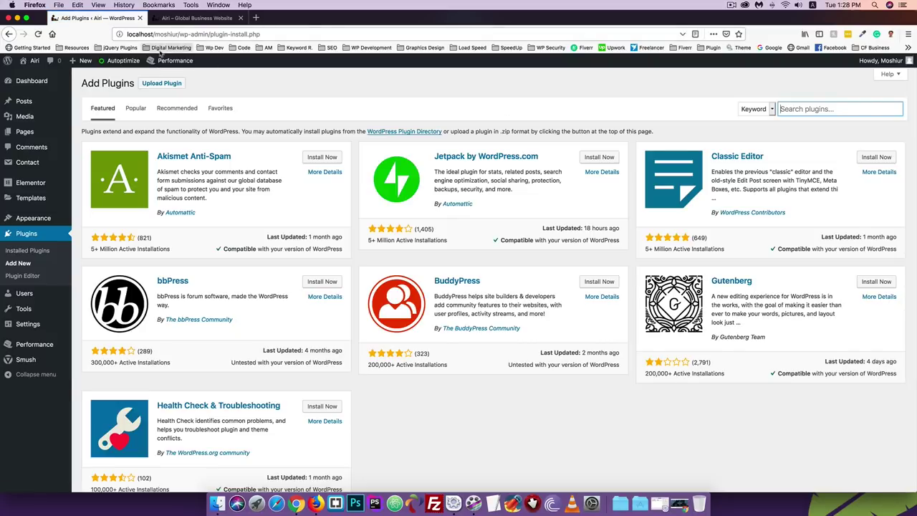
click(791, 109)
text(du)
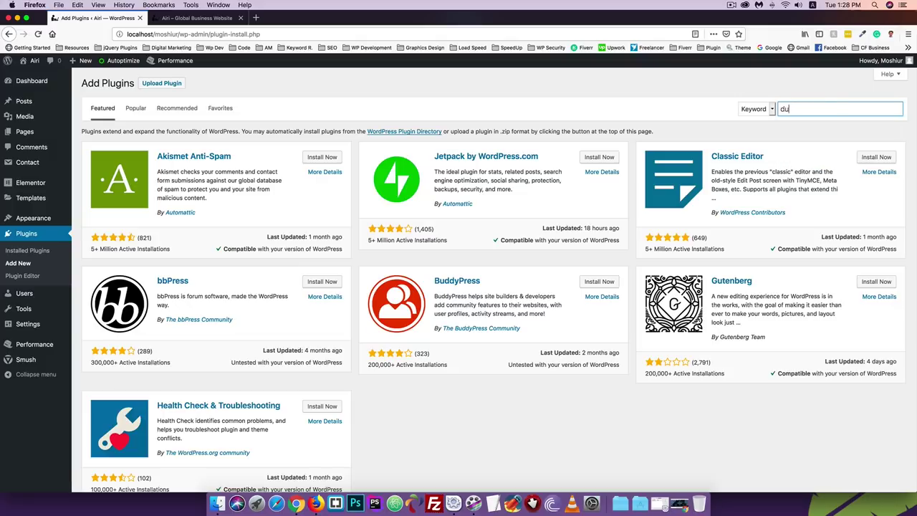
text(blicator)
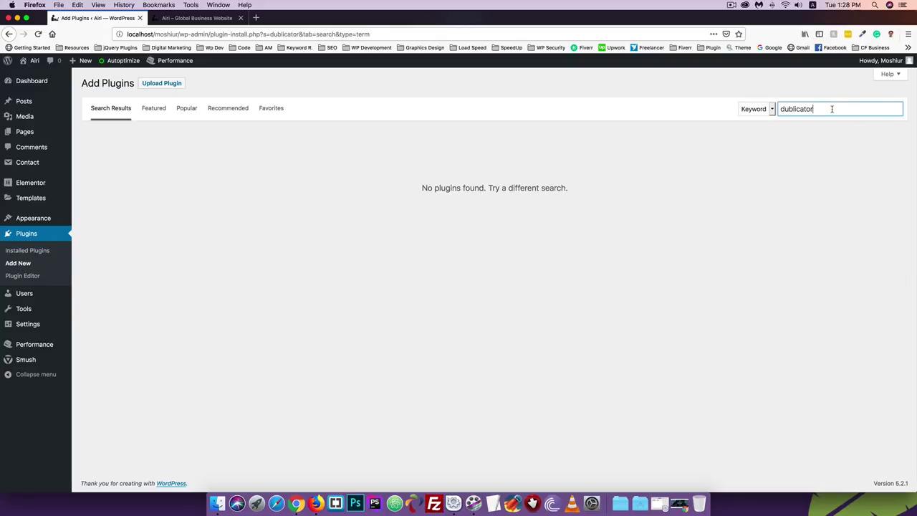
drag(831, 108, 765, 107)
text(duplica)
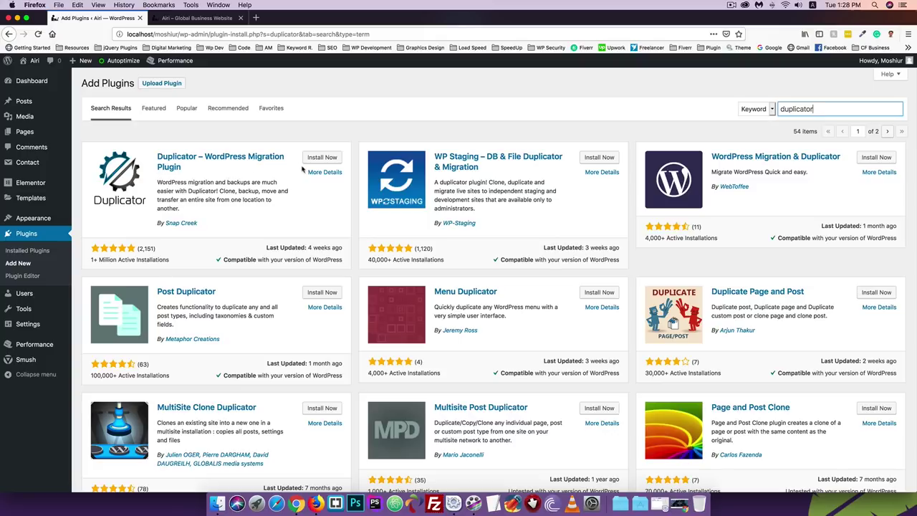
click(322, 157)
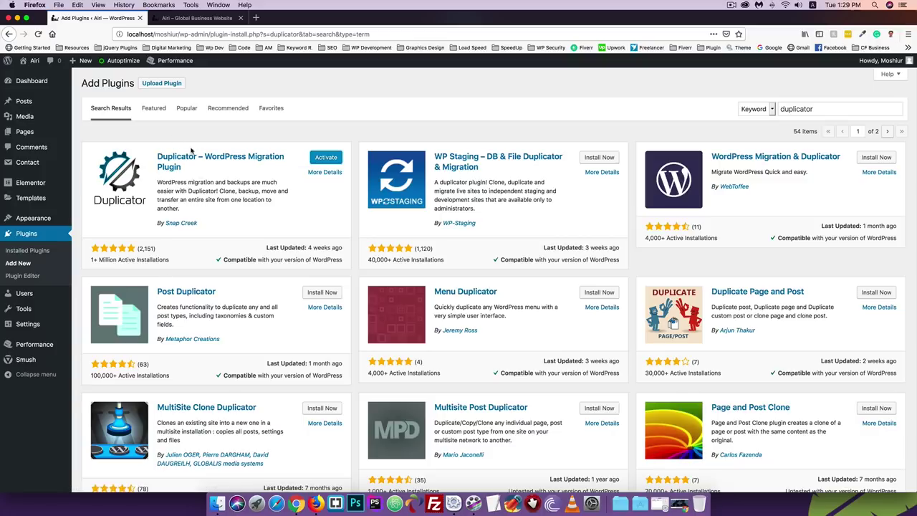
click(326, 157)
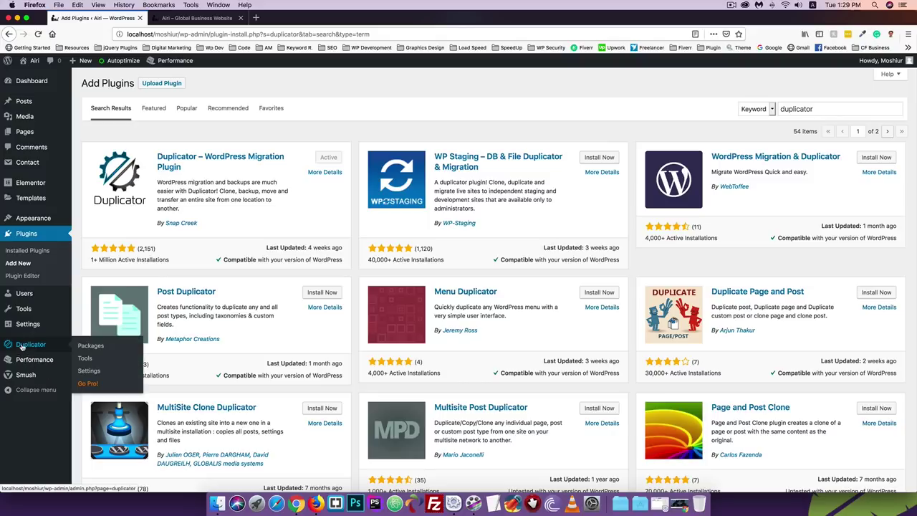
- Create and build a new Duplicator package, then save both its archive zip and installer.php
click(21, 346)
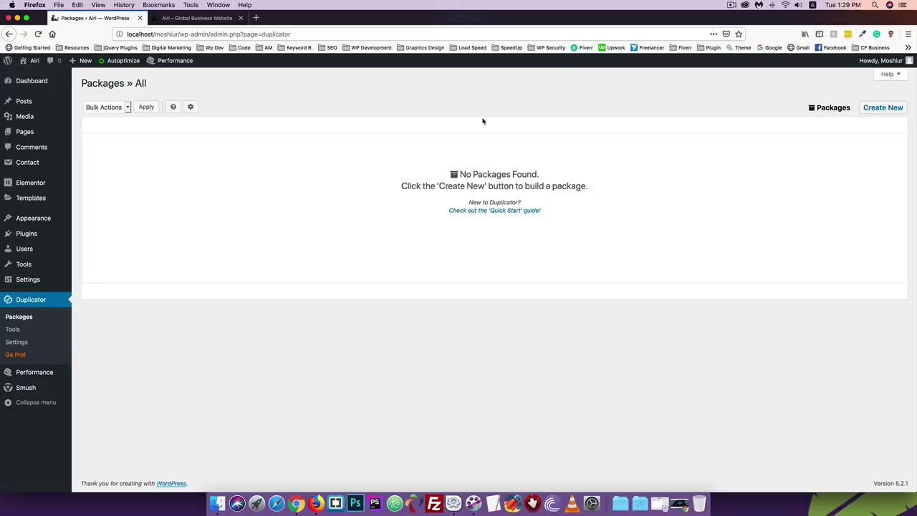
click(878, 109)
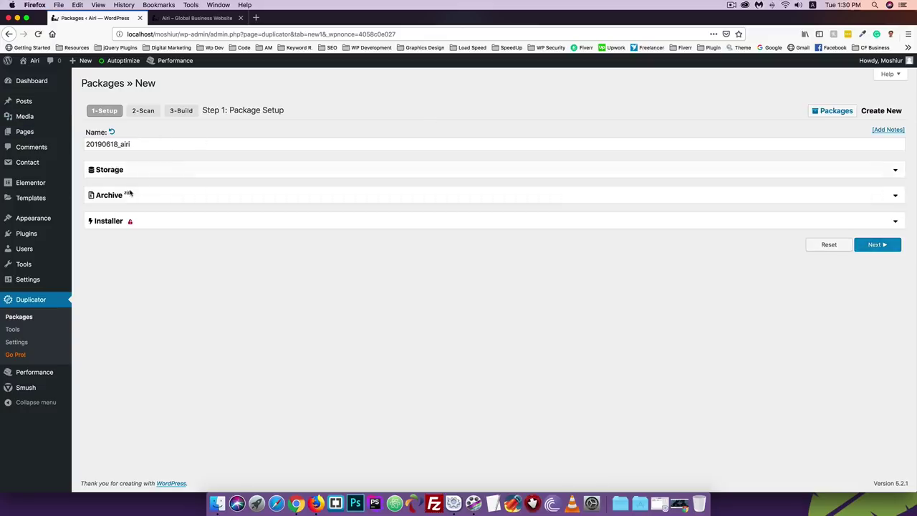
click(869, 247)
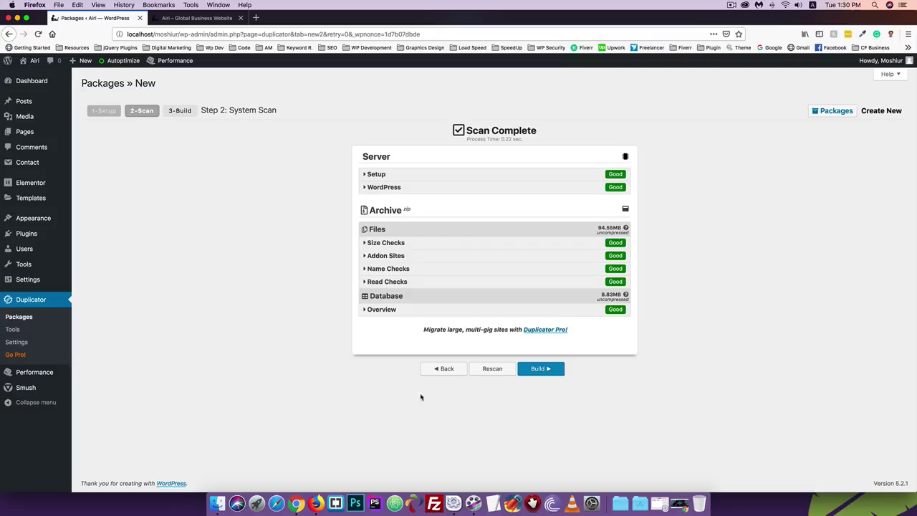
click(536, 369)
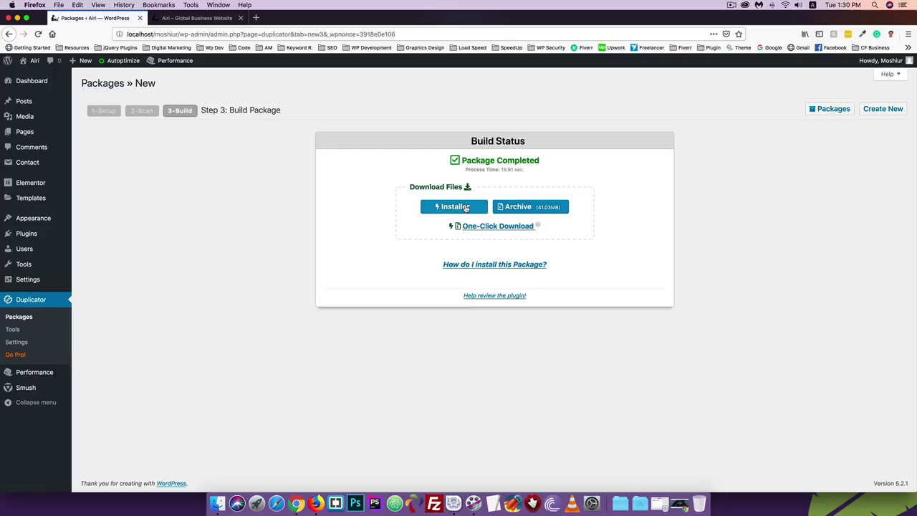
click(493, 228)
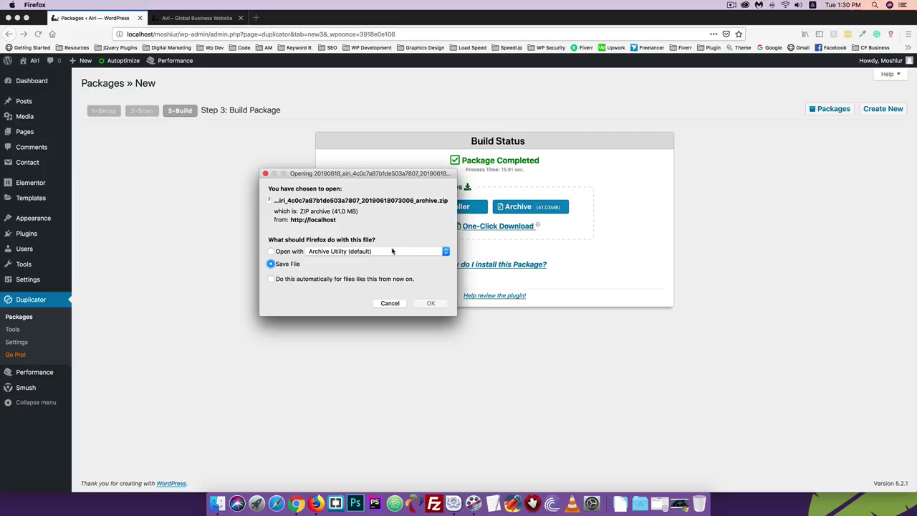
click(431, 304)
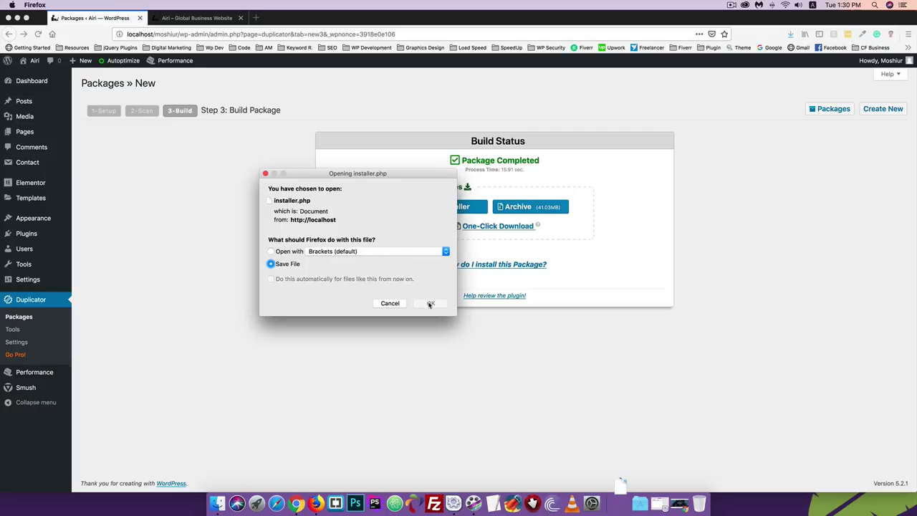
click(431, 304)
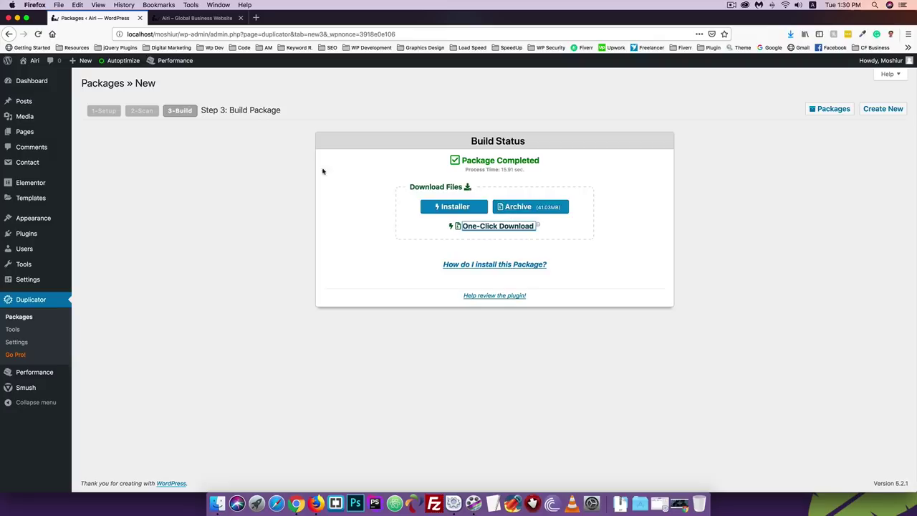
- Log out of WordPress, load localhost/moshiur/ logged out, and close the leftover site tab
click(23, 80)
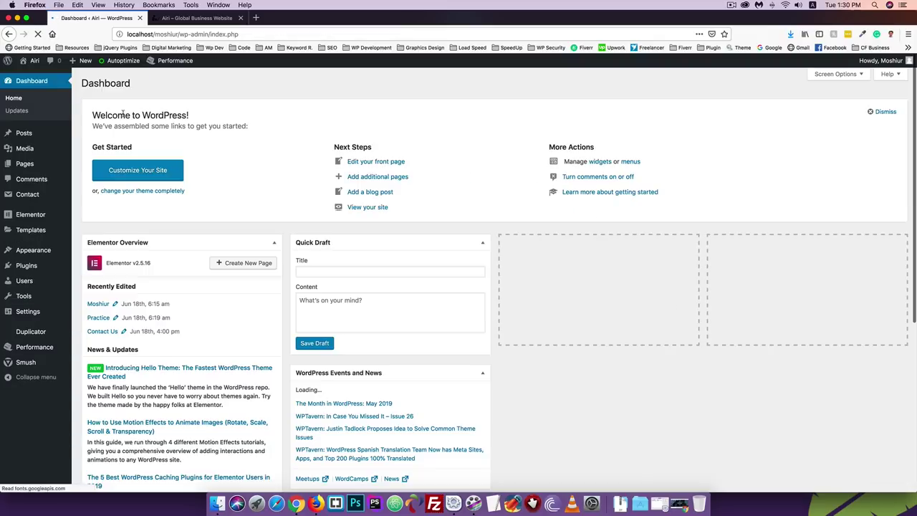
mouse_move(892, 62)
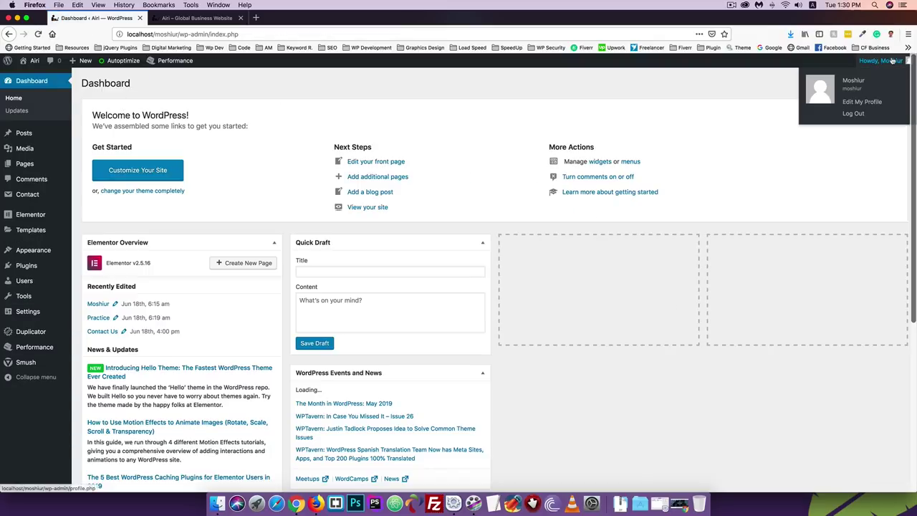
click(875, 113)
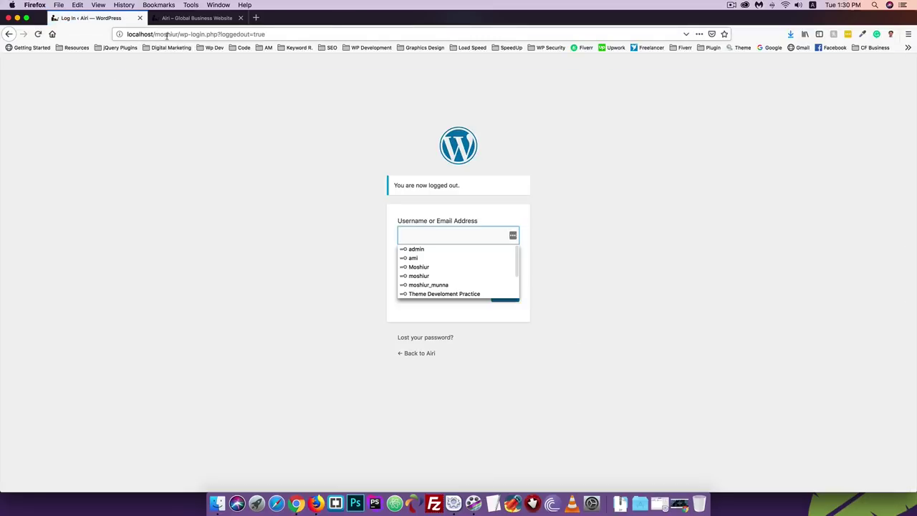
drag(179, 34, 265, 35)
key(BackSpace)
key(Return)
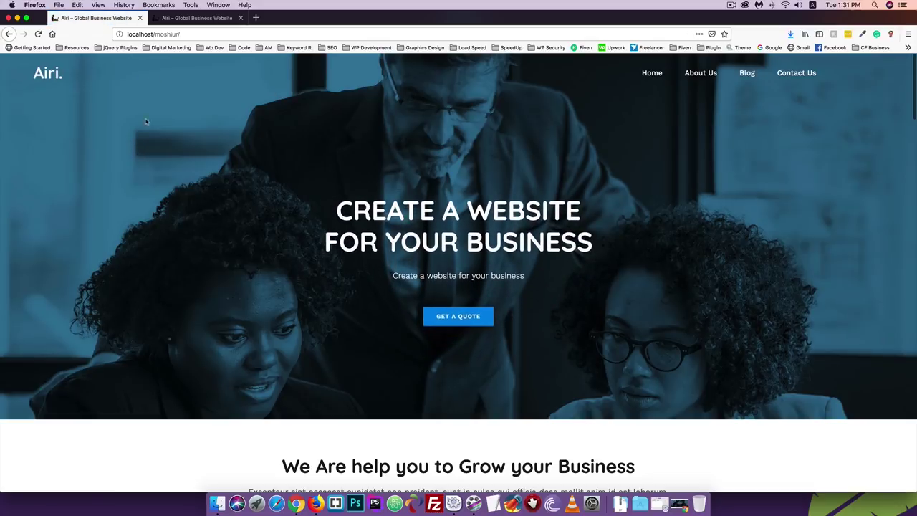
click(180, 20)
click(240, 18)
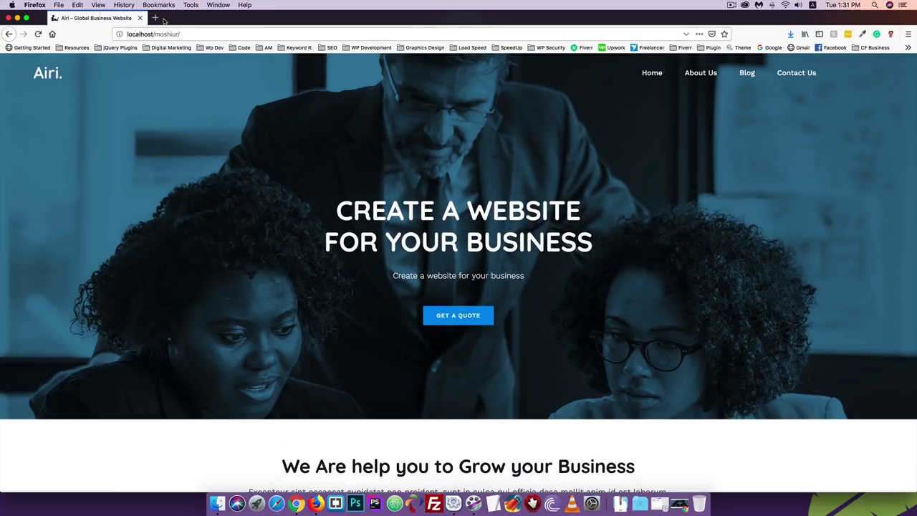
- Load the live site codersfoundation.xyz in a new tab, correcting the autocompleted .com ending
click(156, 18)
text(coder)
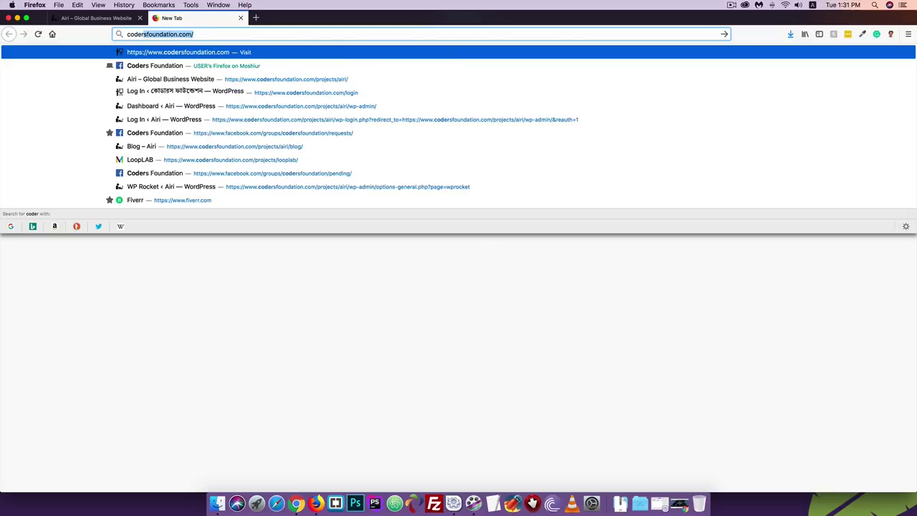
key(Return)
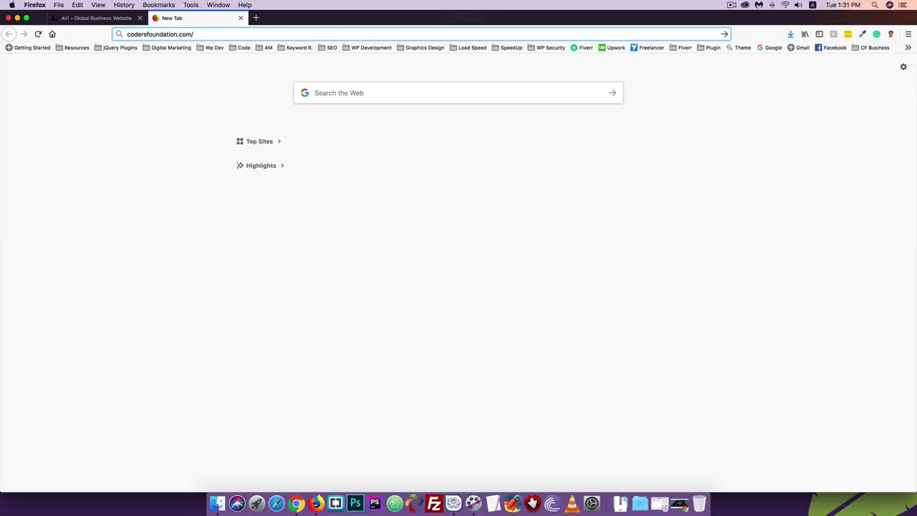
key(Left)
key(BackSpace)
key(BackSpace)
key(BackSpace)
text(xy)
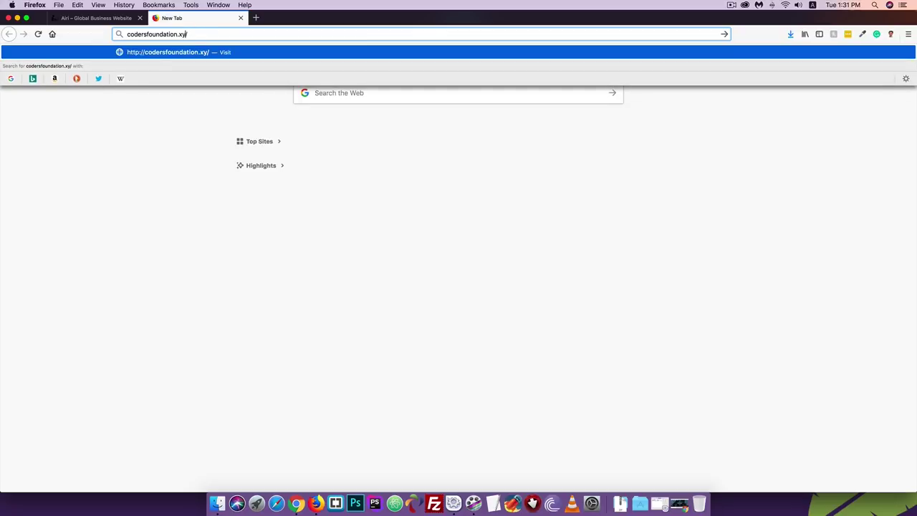
text(z)
key(Return)
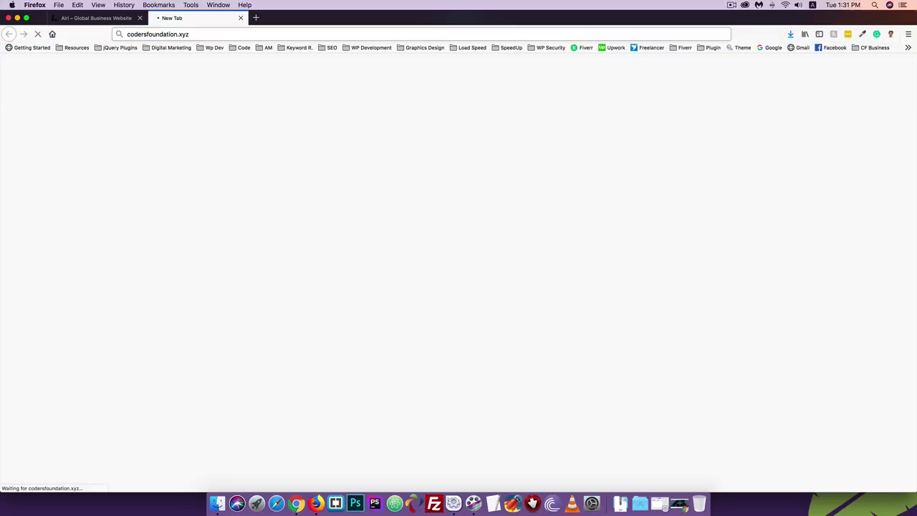
- Append /cpanel to the codersfoundation.xyz address to reach the cPanel login
click(203, 34)
click(194, 33)
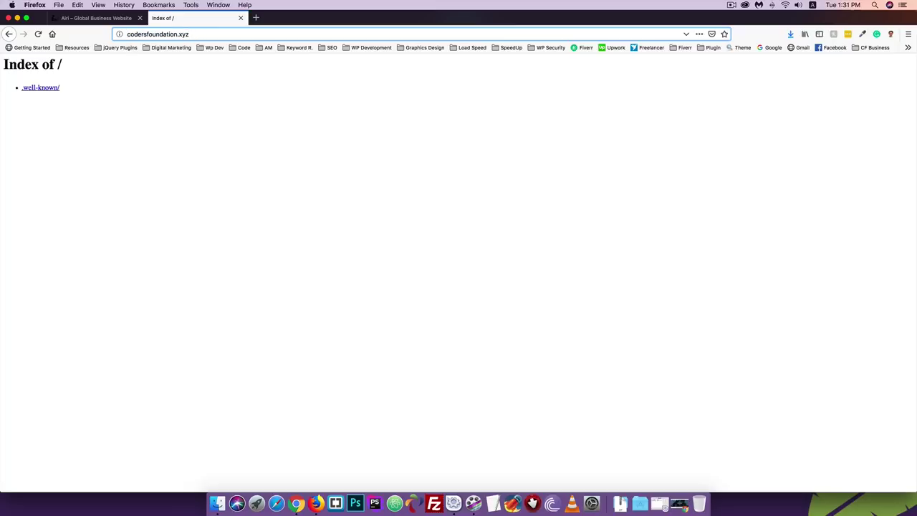
text(/cpanel)
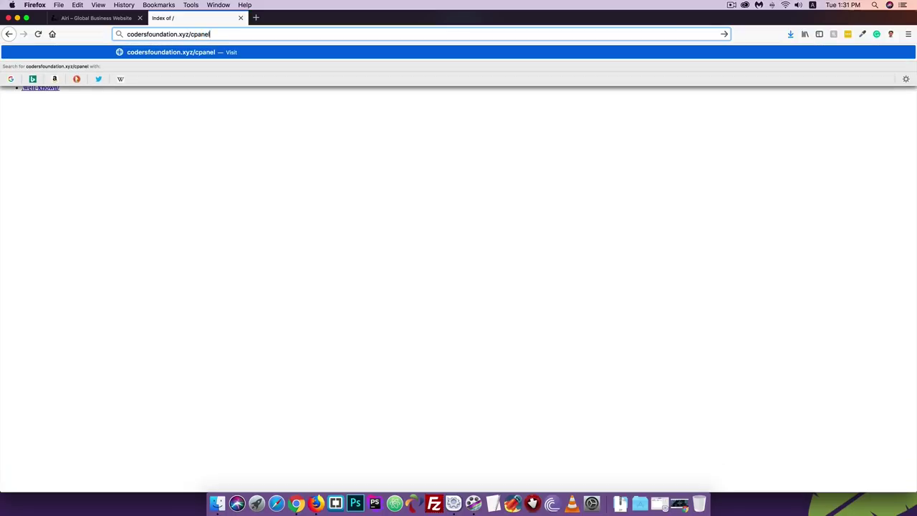
key(Return)
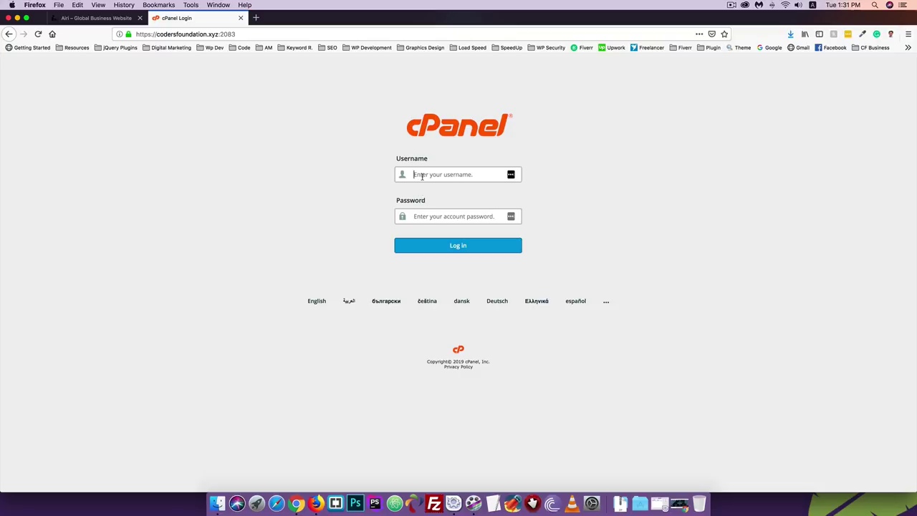
- Sign in to cPanel with the saved username and account password, decline saving the login, and open File Manager
click(422, 174)
click(422, 175)
click(422, 175)
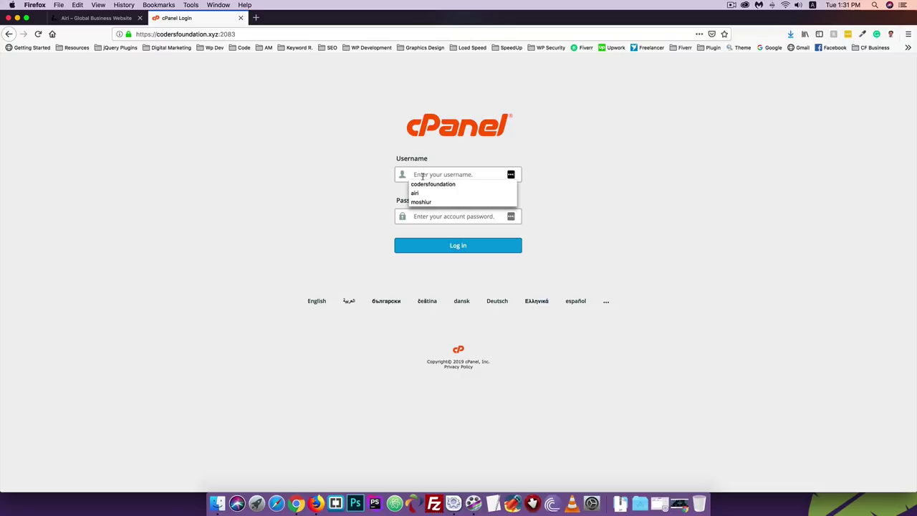
click(421, 184)
click(434, 215)
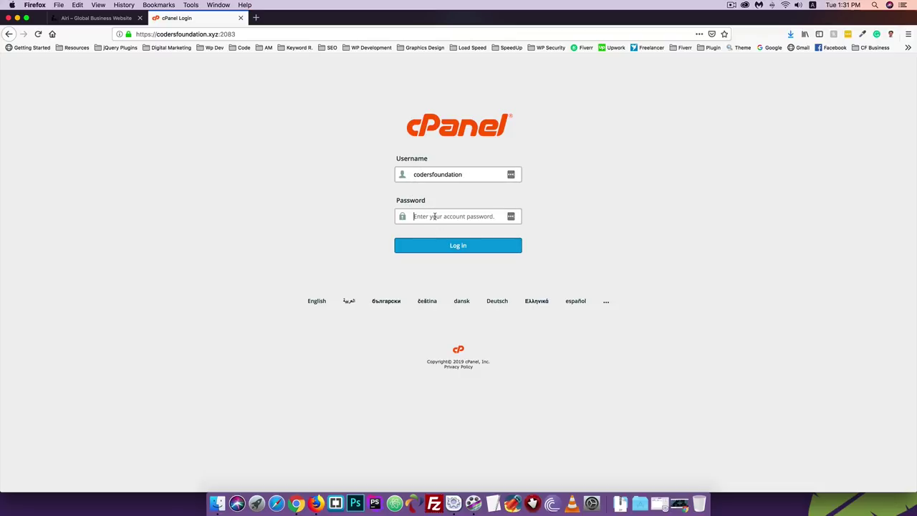
text(•••••••••••)
key(Return)
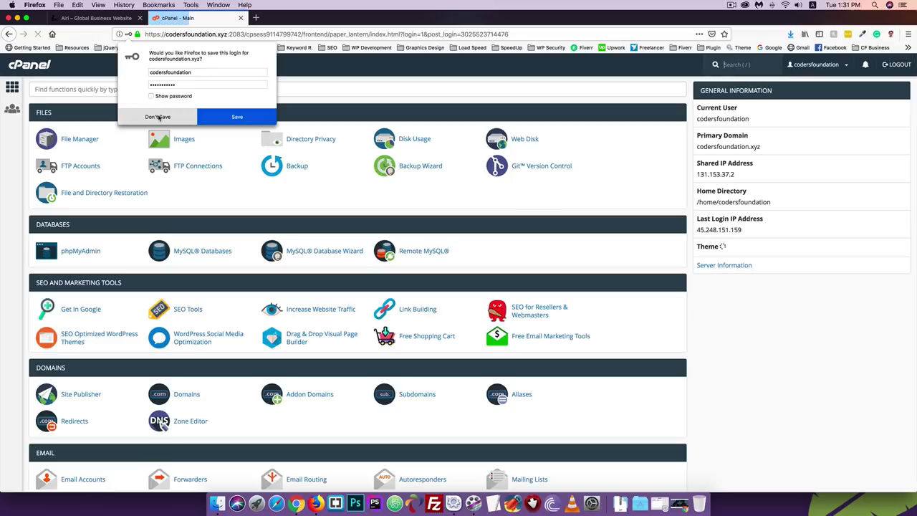
click(222, 119)
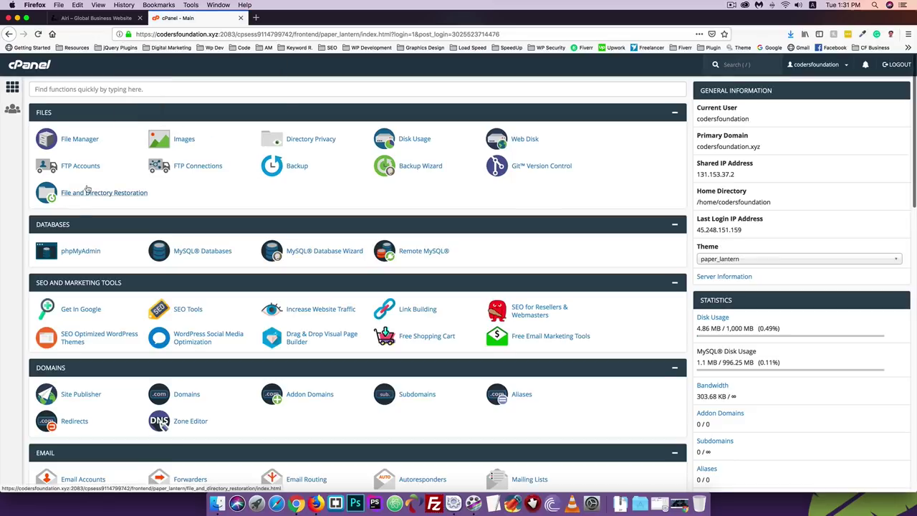
click(64, 143)
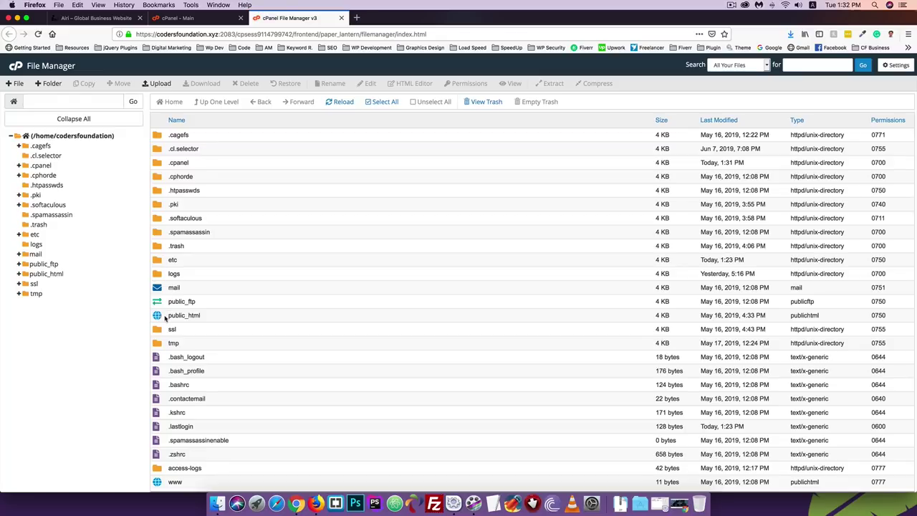
- Upload installer.php from Downloads into public_html
double_click(160, 318)
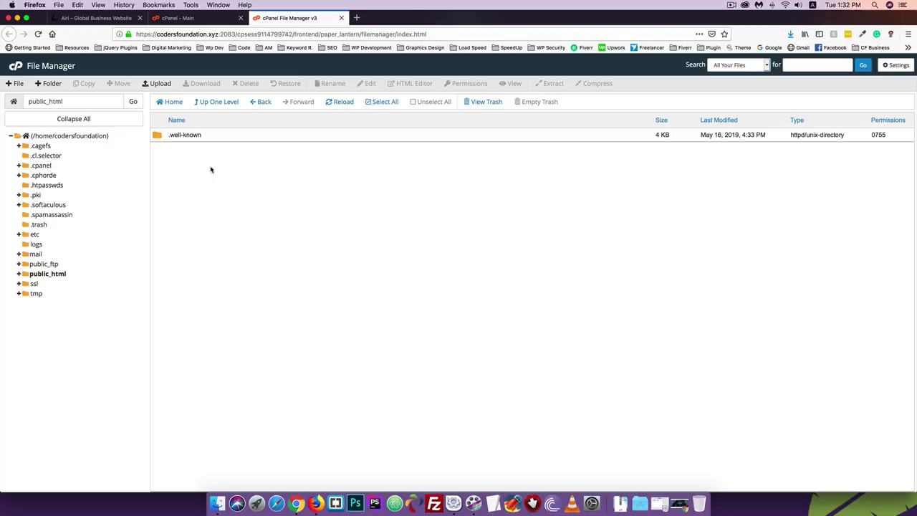
click(154, 84)
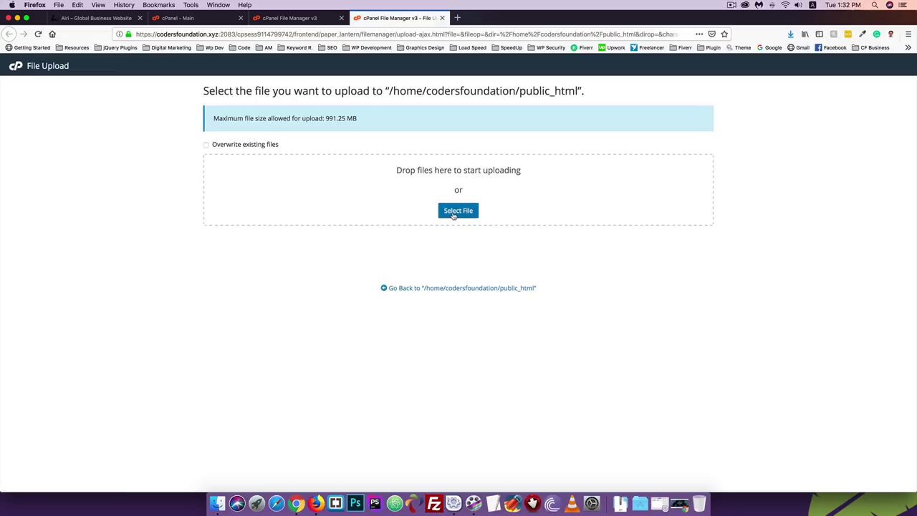
click(453, 214)
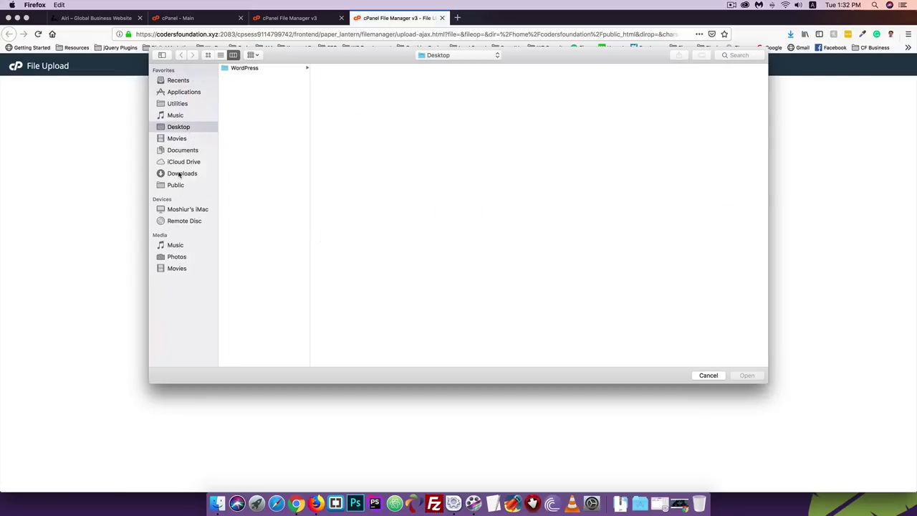
click(179, 173)
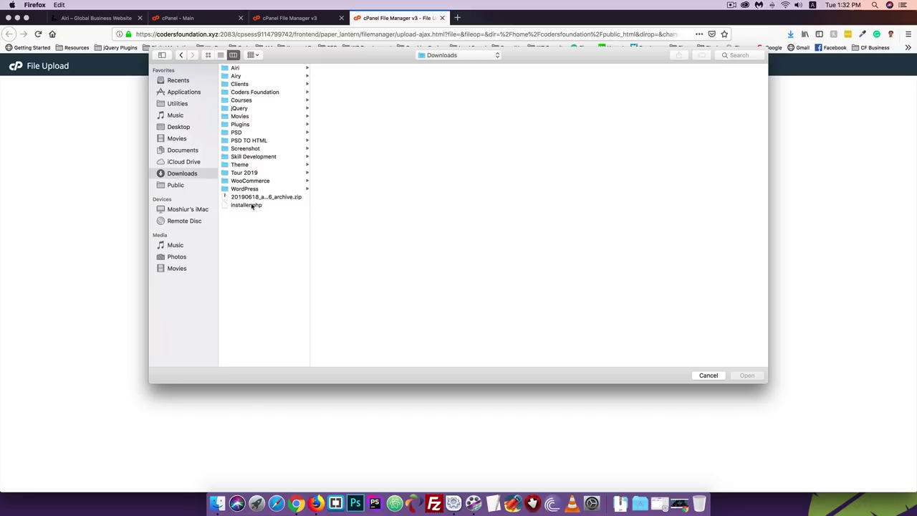
click(247, 206)
click(244, 197)
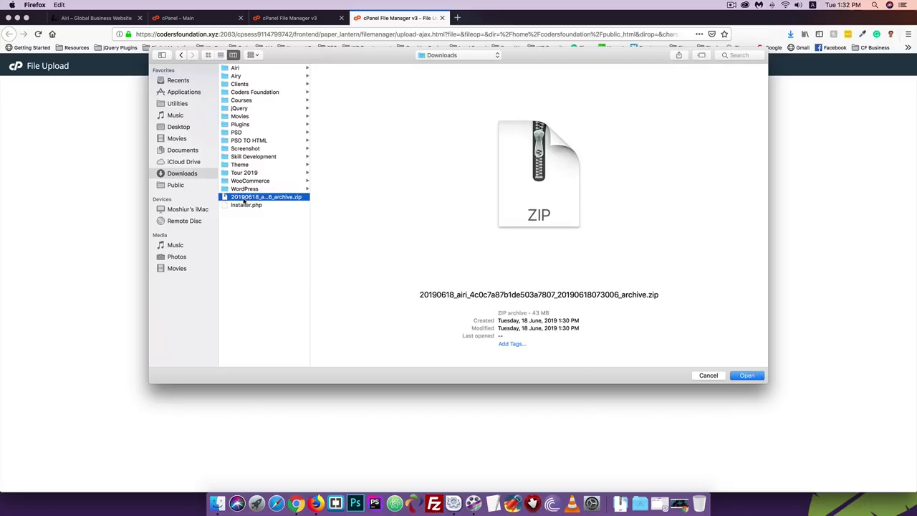
click(238, 207)
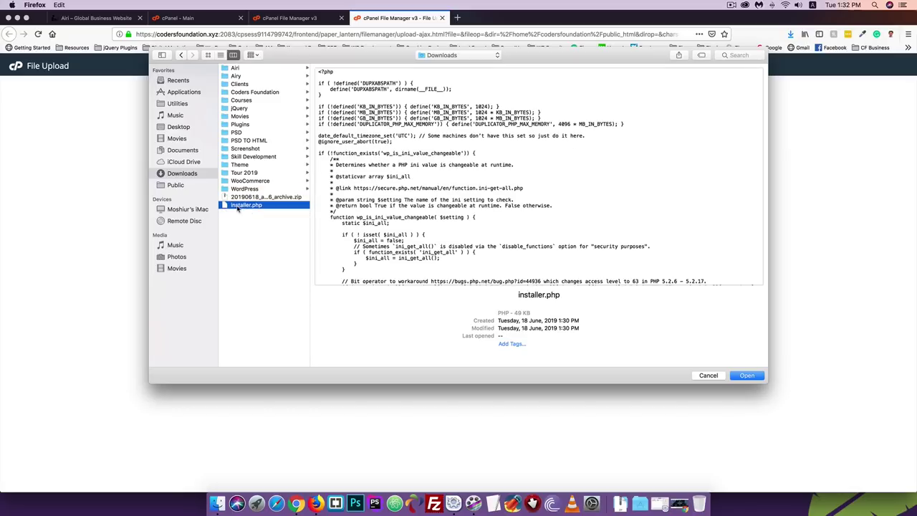
click(749, 377)
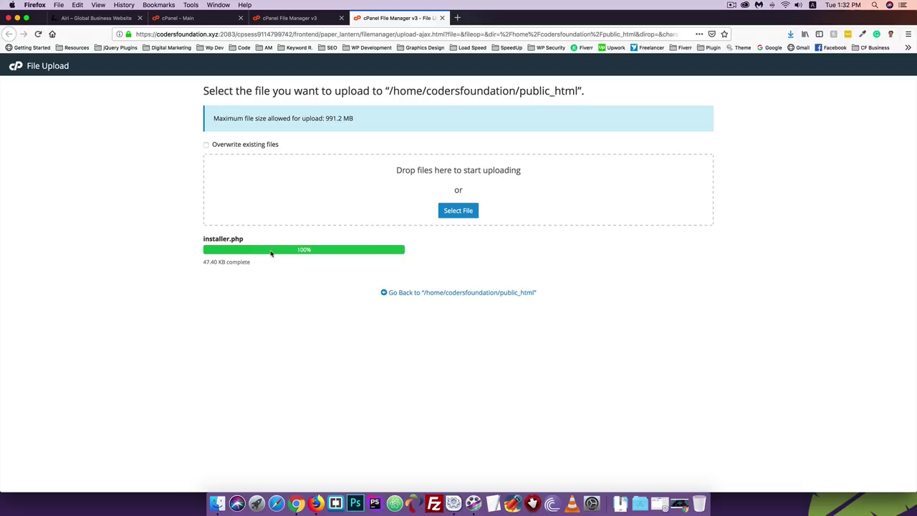
- Upload the Duplicator archive zip, refresh the public_html listing, and close the upload page
click(451, 211)
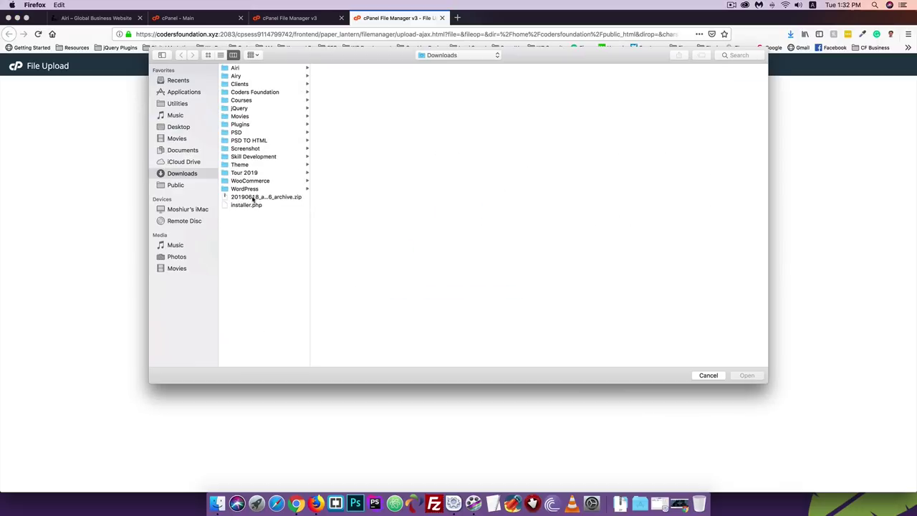
click(252, 198)
click(740, 375)
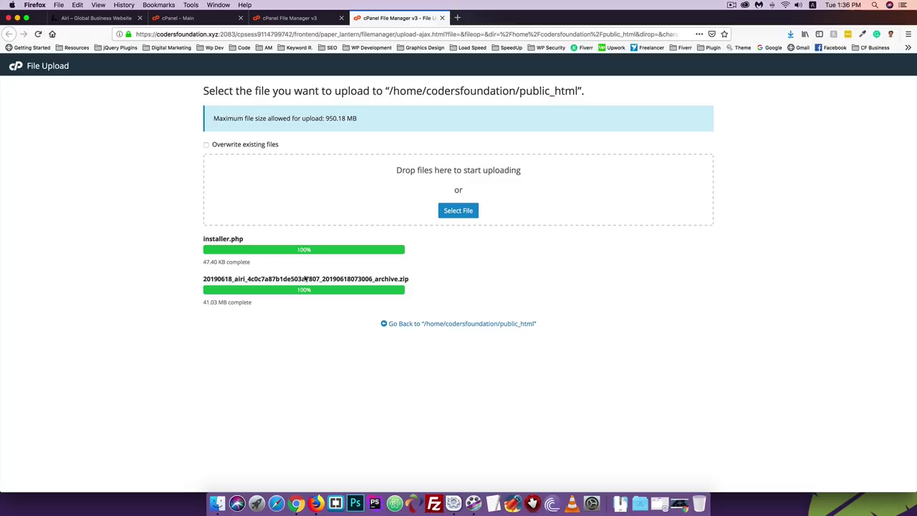
click(288, 18)
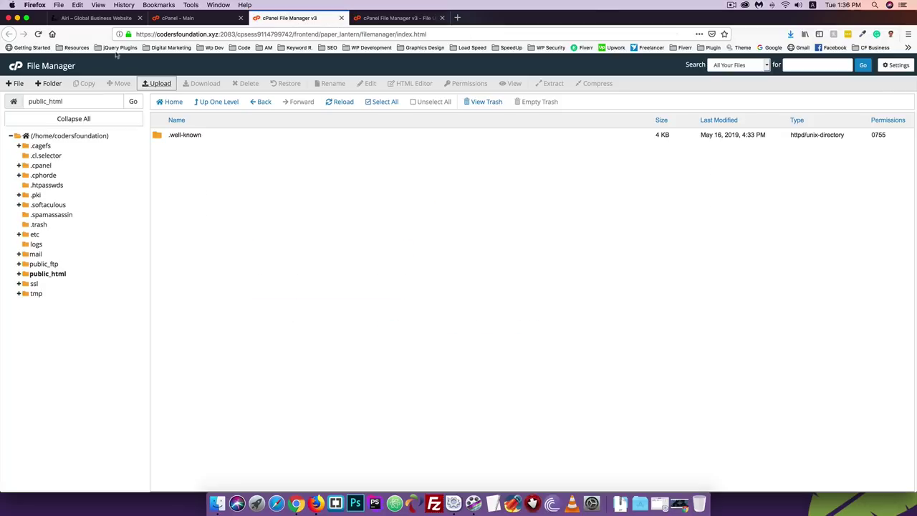
click(38, 34)
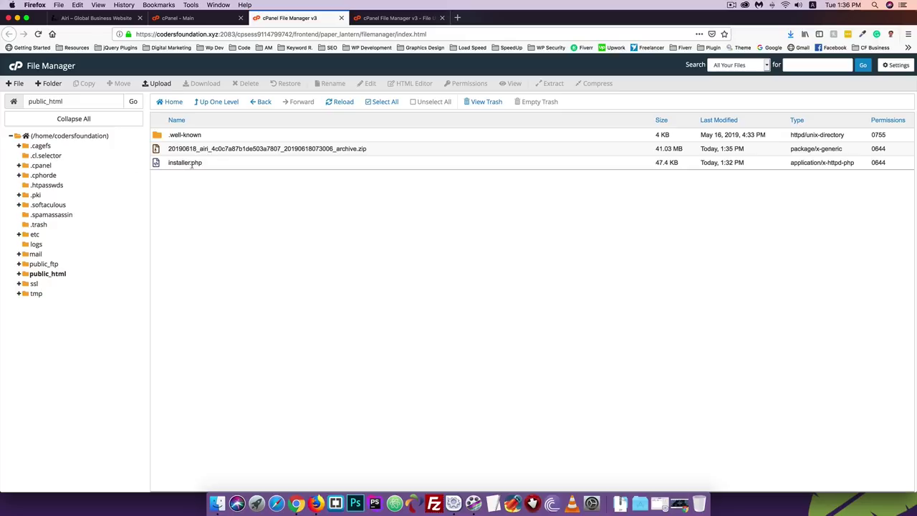
click(392, 17)
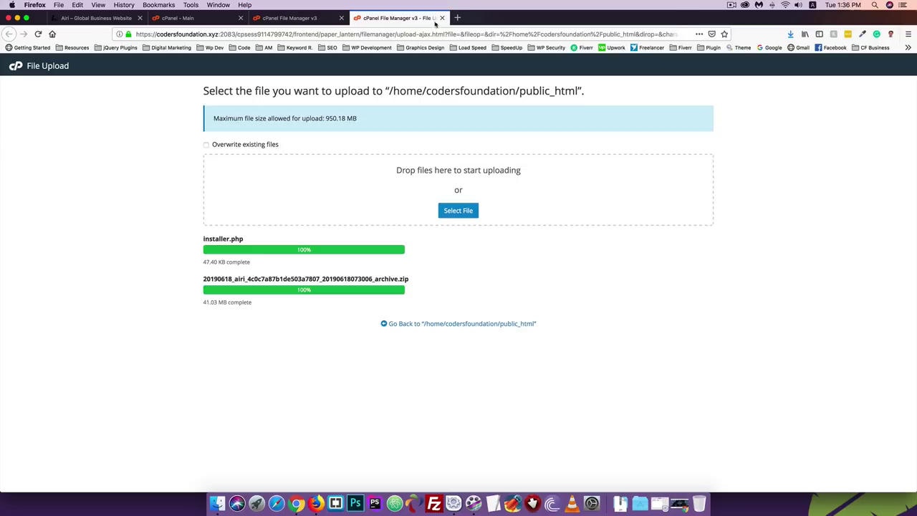
click(442, 18)
- Load codersfoundation.xyz/installer.php in a new tab to launch the Duplicator installer
click(360, 18)
text(codersfoundation.com/)
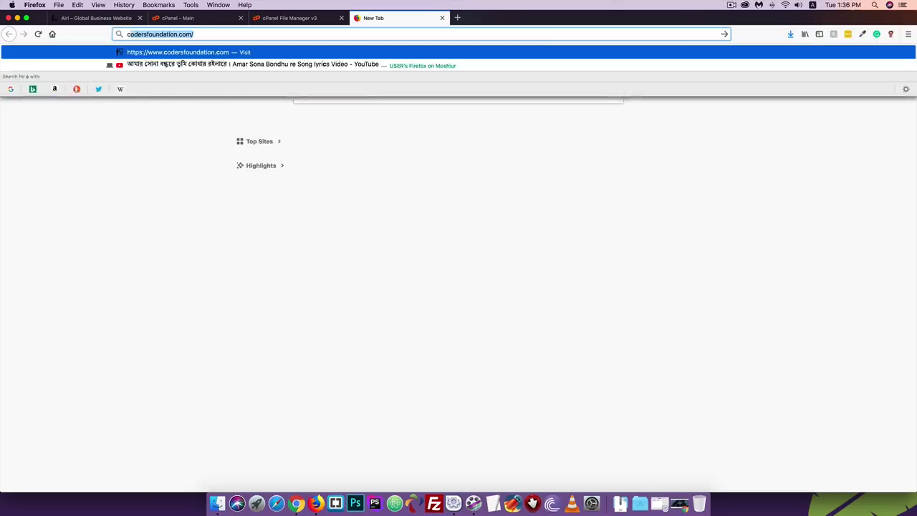
key(Return)
key(Left)
key(BackSpace)
key(BackSpace)
key(BackSpace)
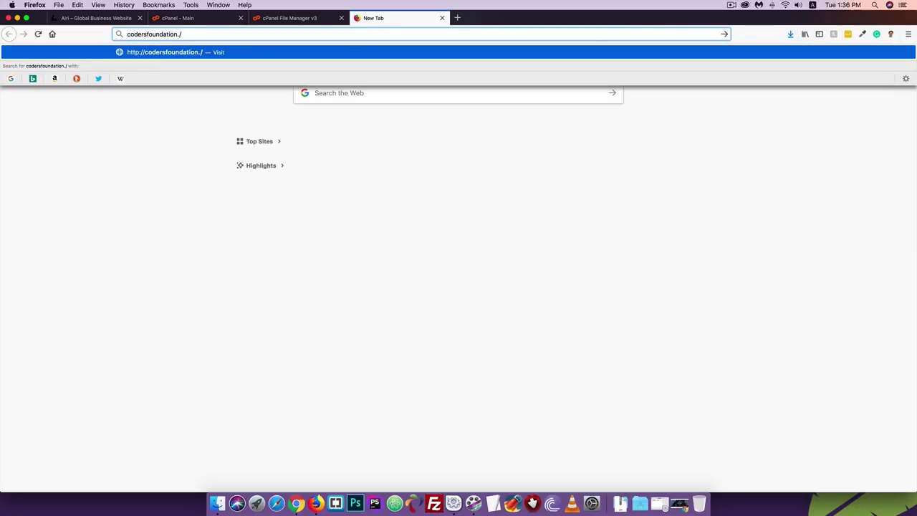
text(xyz)
key(Escape)
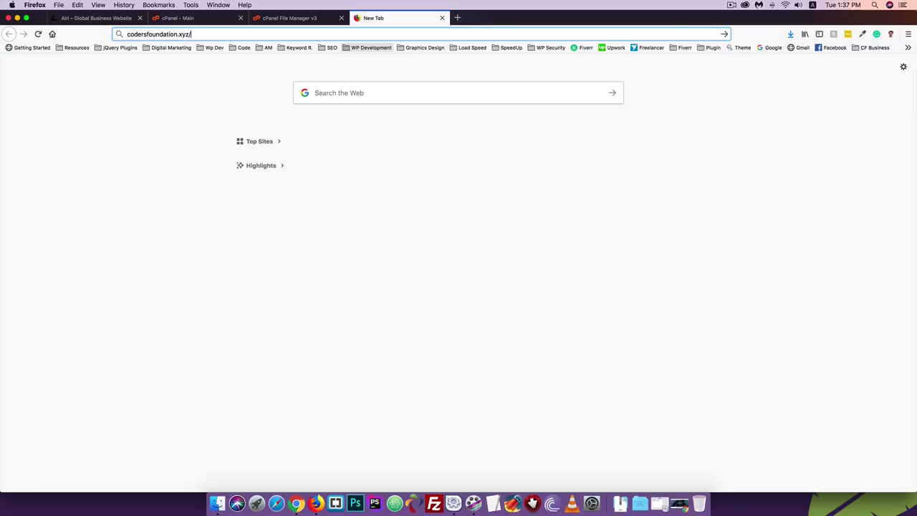
text(instaler)
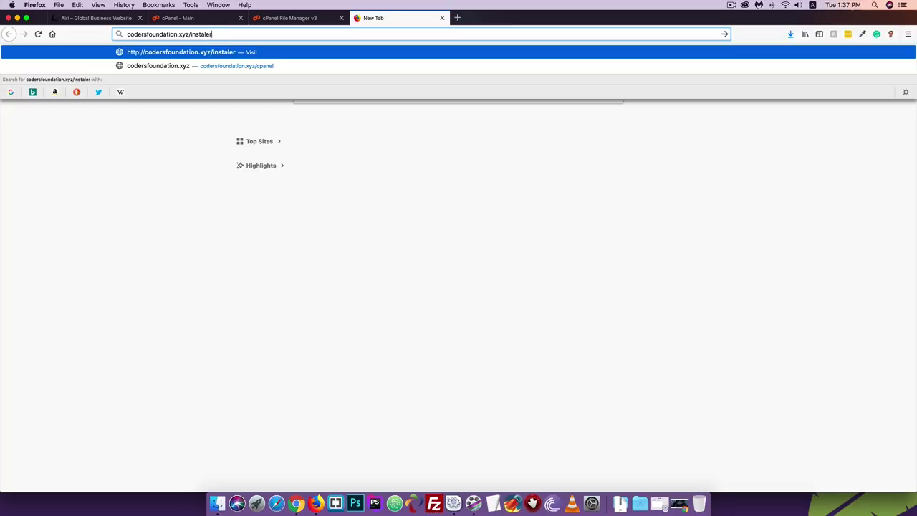
key(BackSpace)
key(BackSpace)
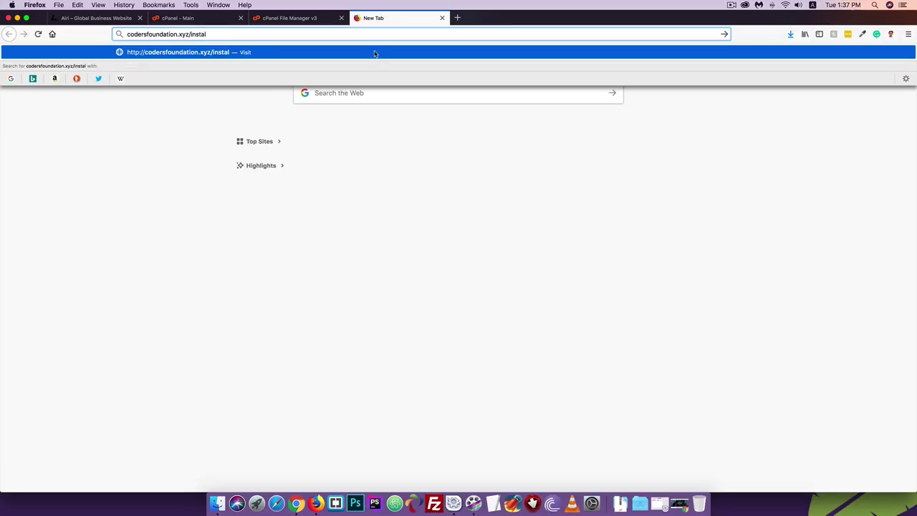
text(ler.php)
key(Return)
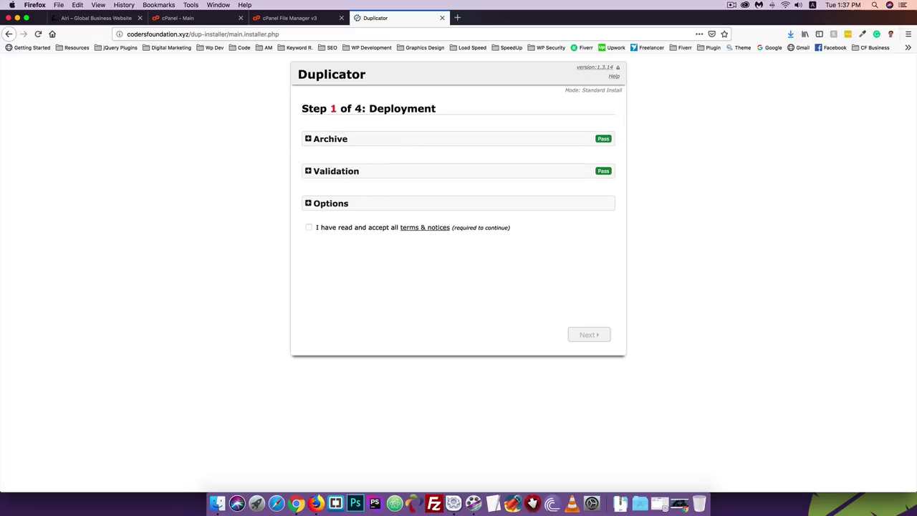
- Accept the terms, extract the archive to reach Install Database, and select text in its database fields
click(308, 227)
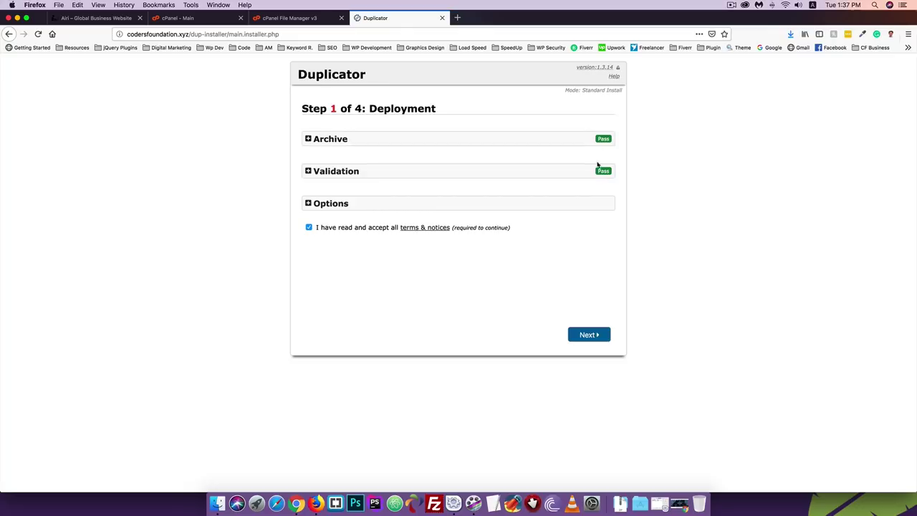
click(587, 334)
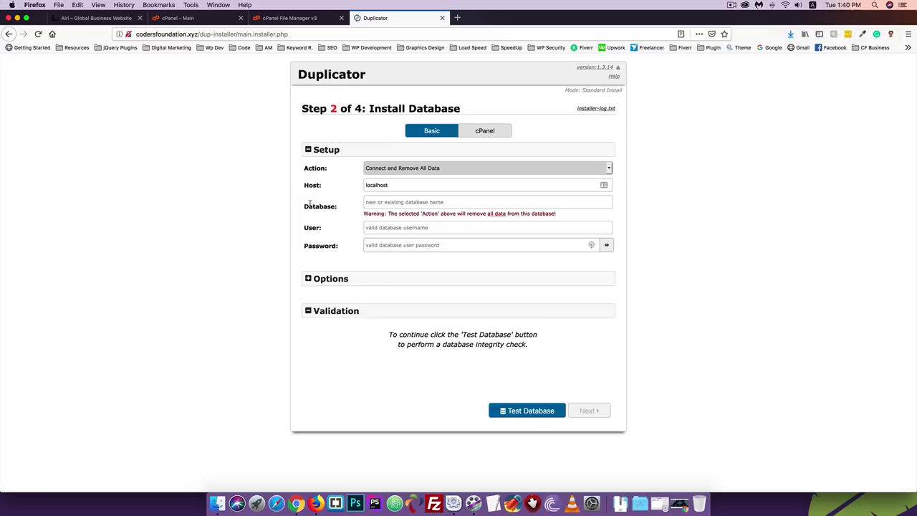
drag(400, 185, 340, 185)
click(309, 191)
drag(337, 206, 290, 208)
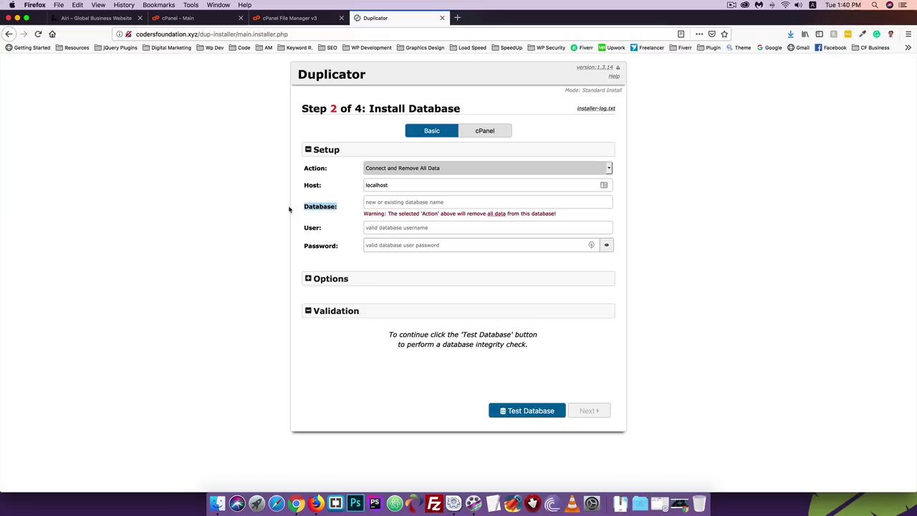
click(325, 230)
drag(323, 230, 297, 232)
click(309, 236)
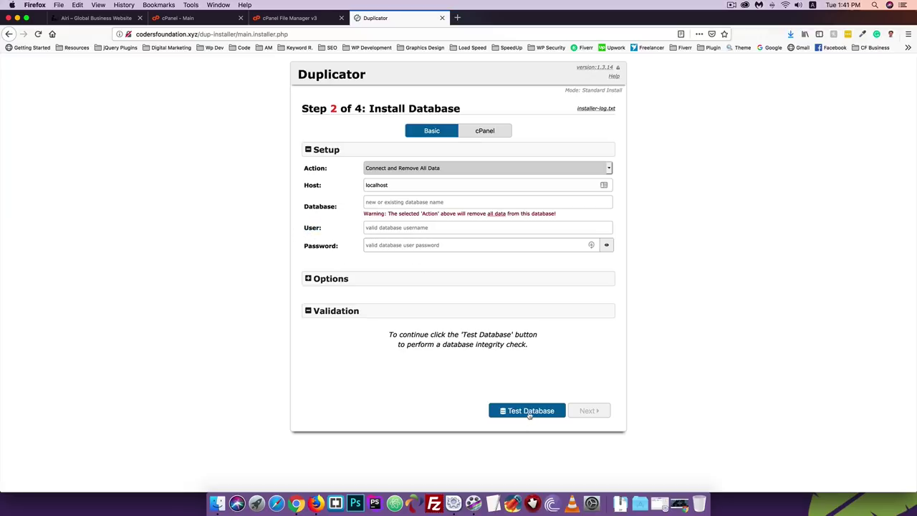
- Find 'database' on the cPanel dashboard and open the MySQL Databases page
click(179, 17)
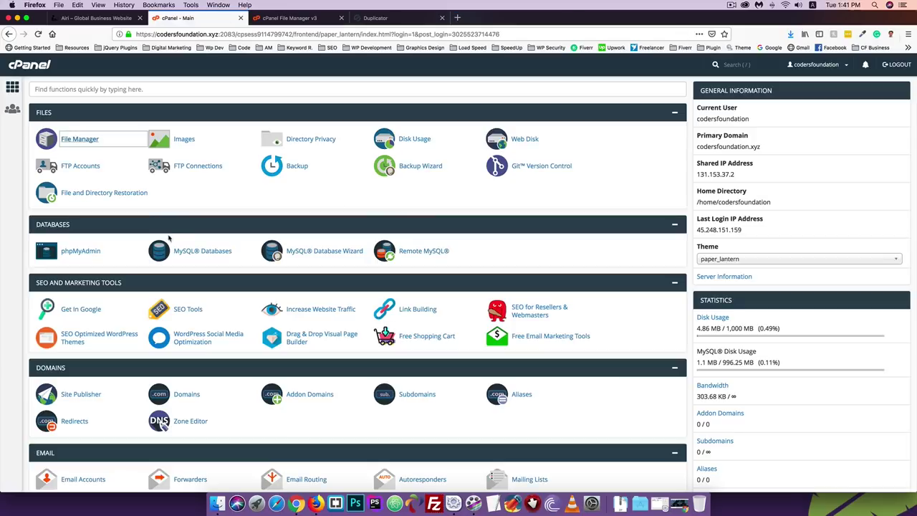
scroll(170, 238, down, 3)
scroll(170, 238, down, 12)
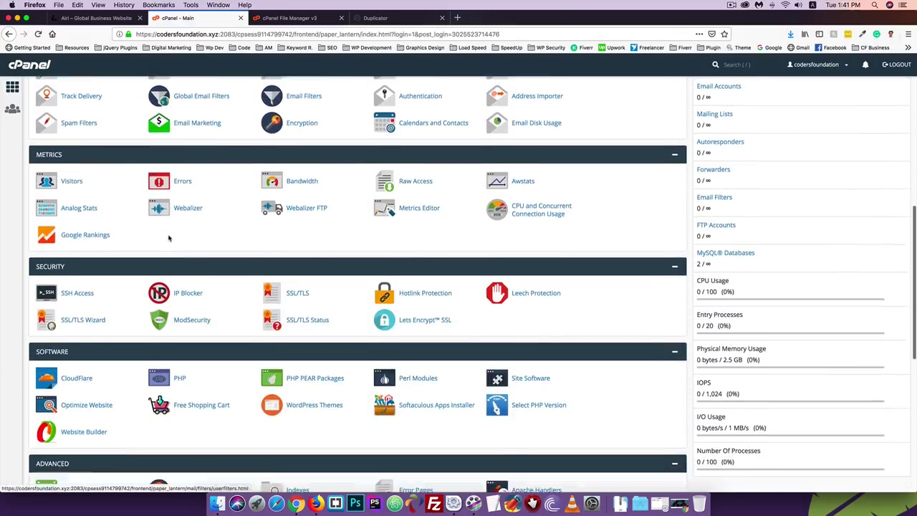
scroll(169, 239, down, 3)
scroll(170, 239, up, 7)
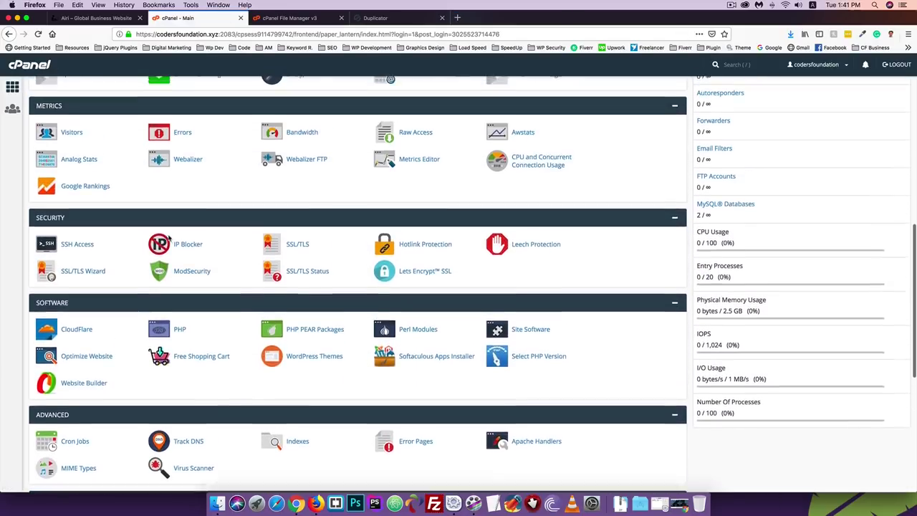
scroll(170, 238, up, 8)
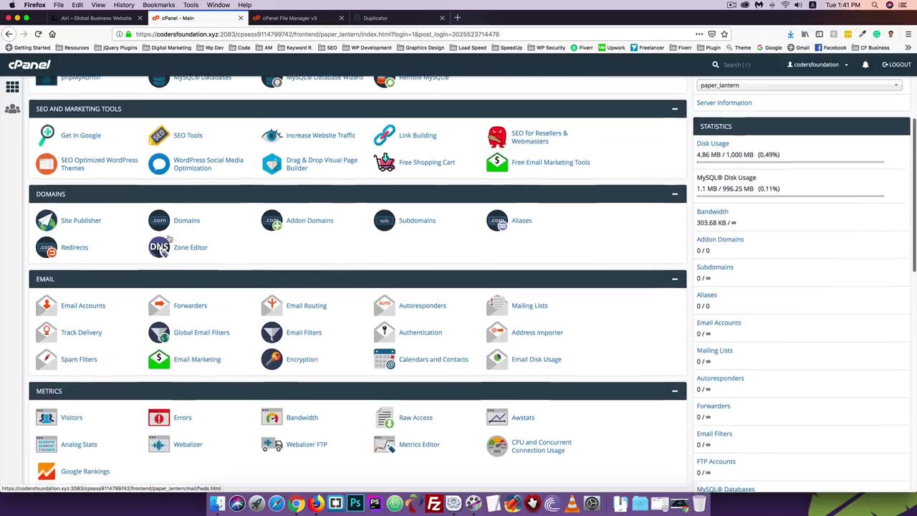
scroll(170, 238, up, 3)
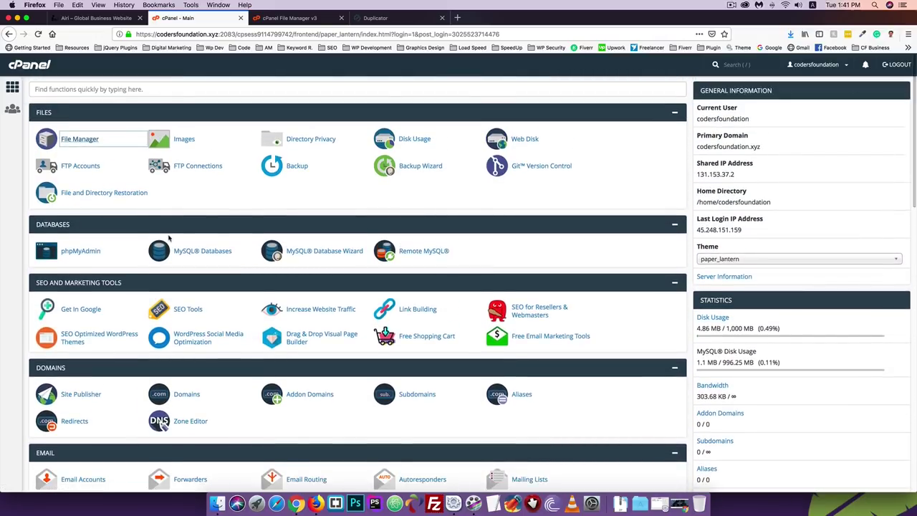
scroll(169, 238, down, 1)
scroll(170, 238, down, 2)
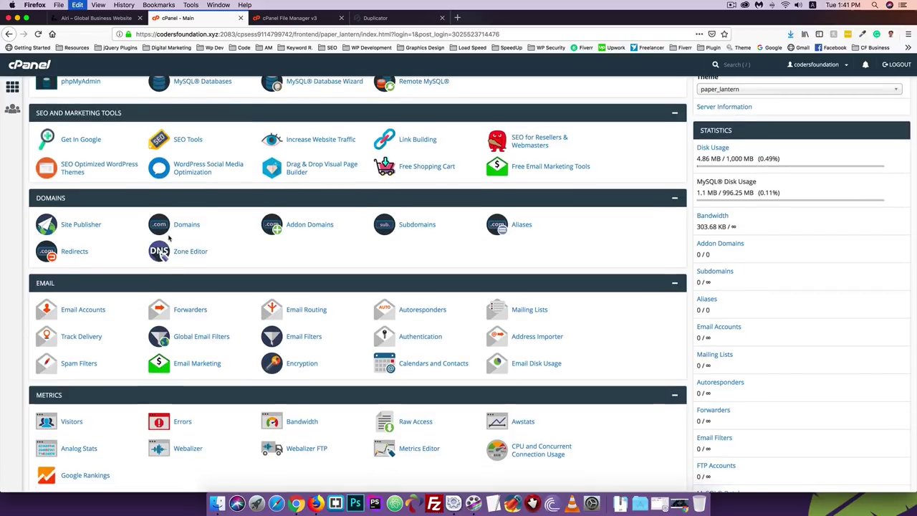
key(ctrl+f)
text(data)
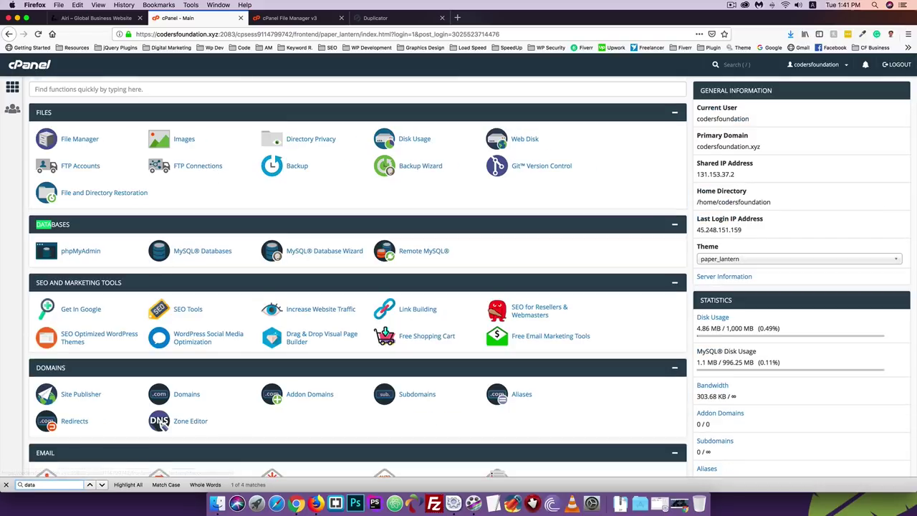
text(base)
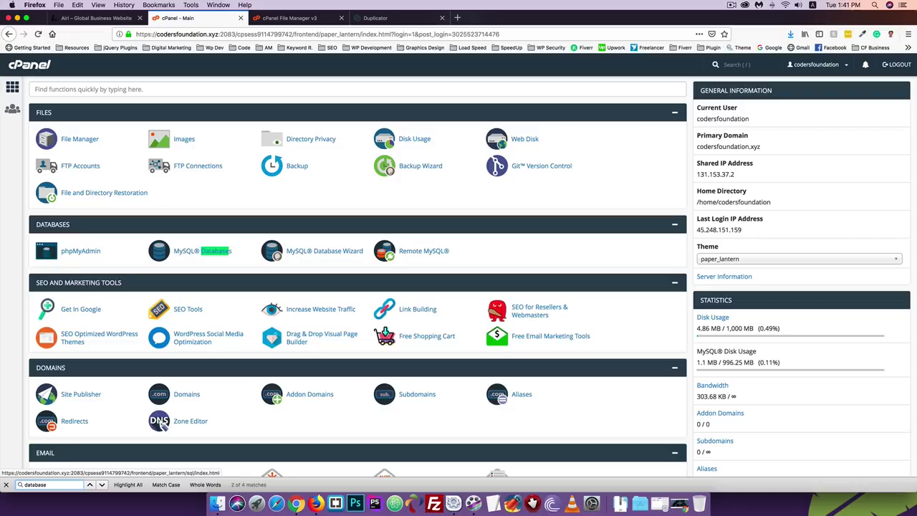
click(205, 251)
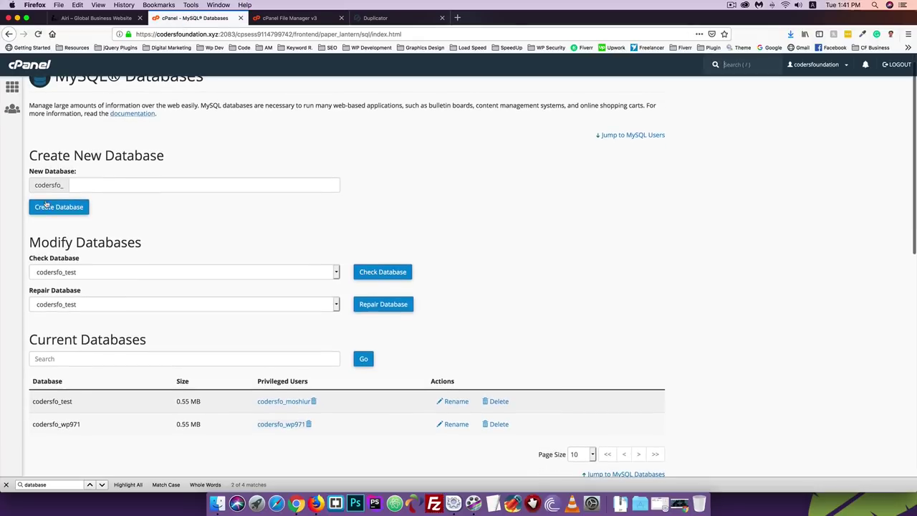
- Create a database named airi and copy its full name codersfo_airi
click(80, 187)
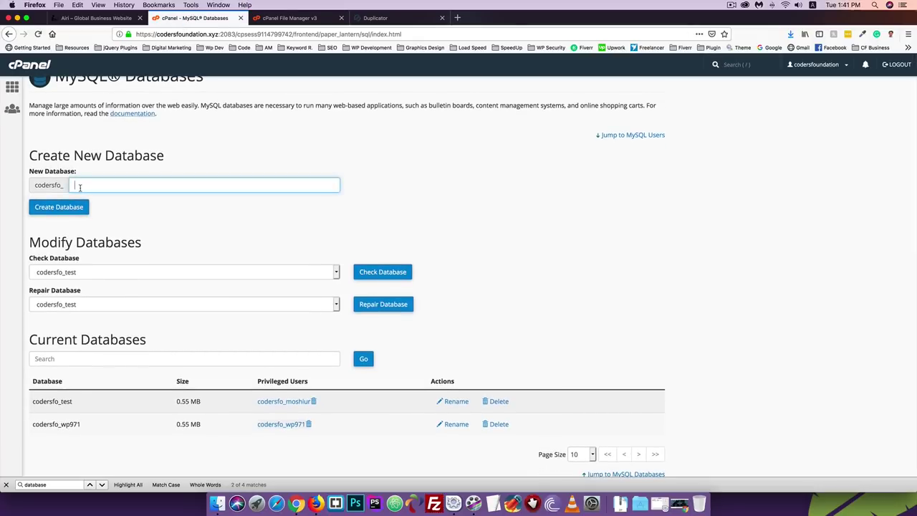
text(airi)
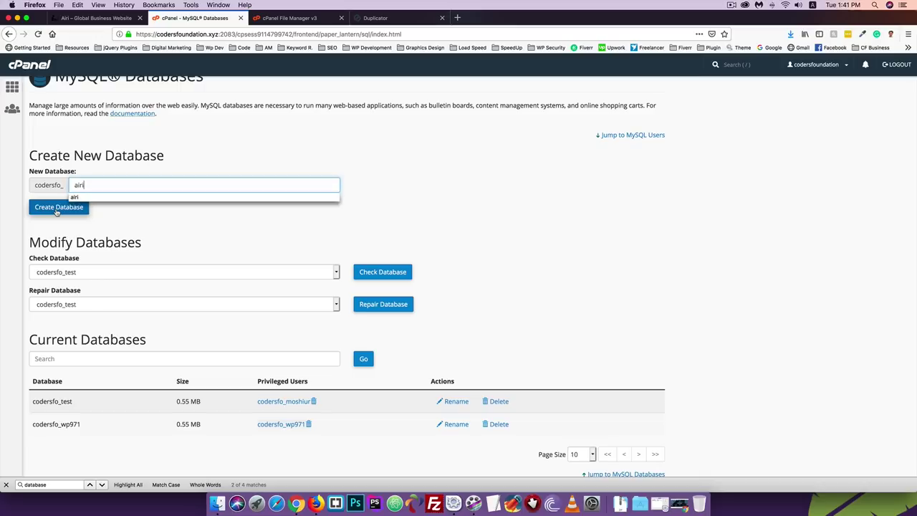
click(68, 208)
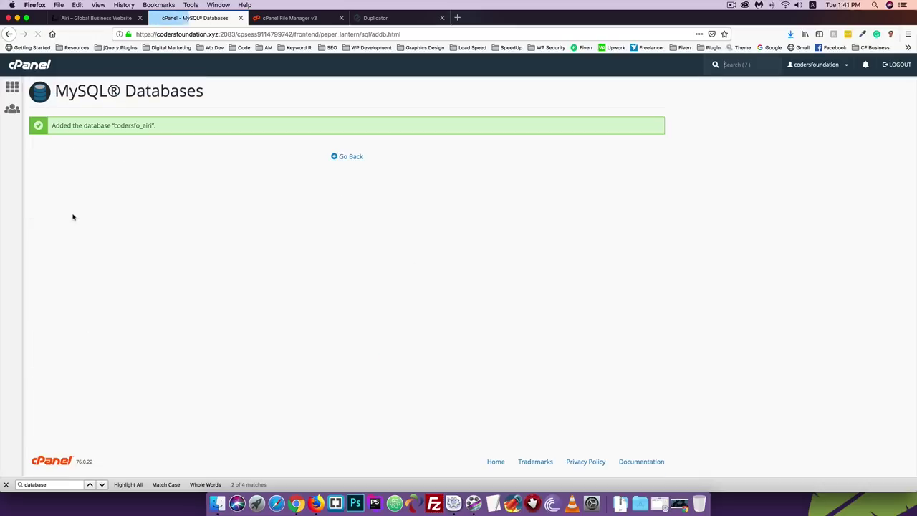
drag(113, 125, 151, 125)
key(super+c)
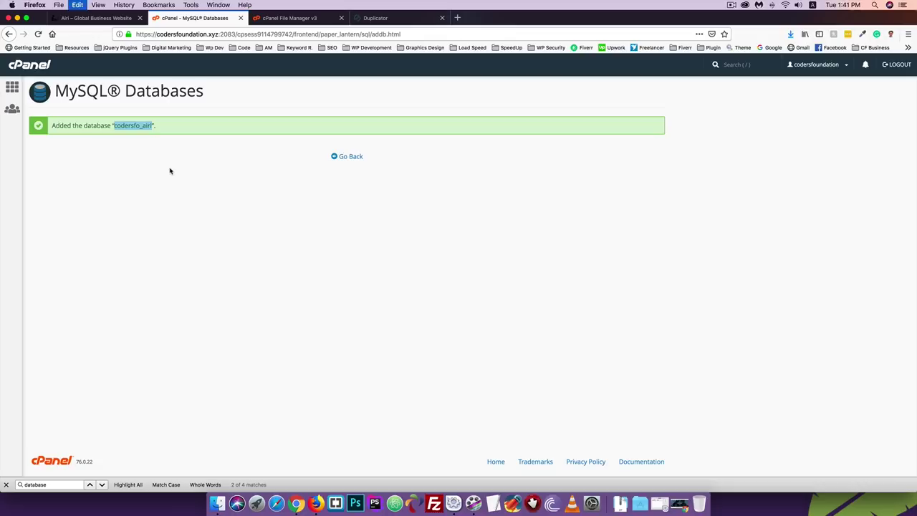
click(317, 21)
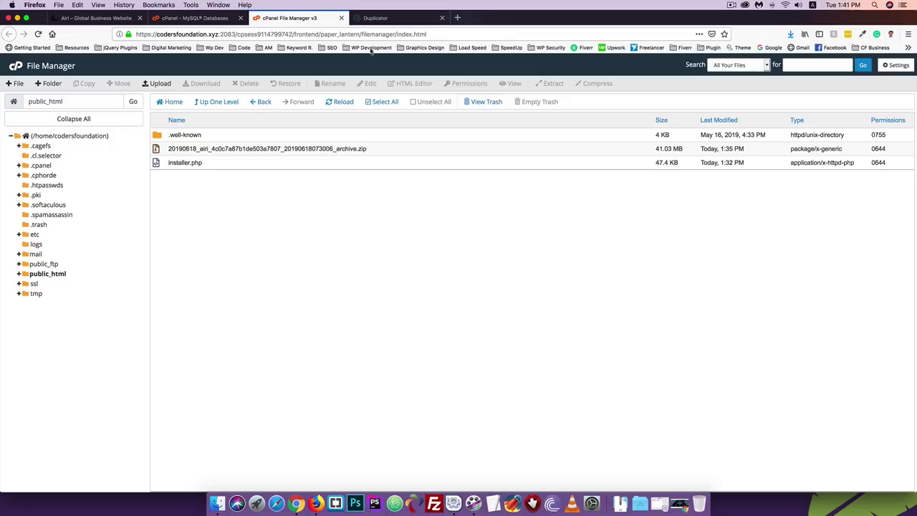
- Paste codersfo_airi into the installer's Database field on Step 2, then return to cPanel
click(380, 21)
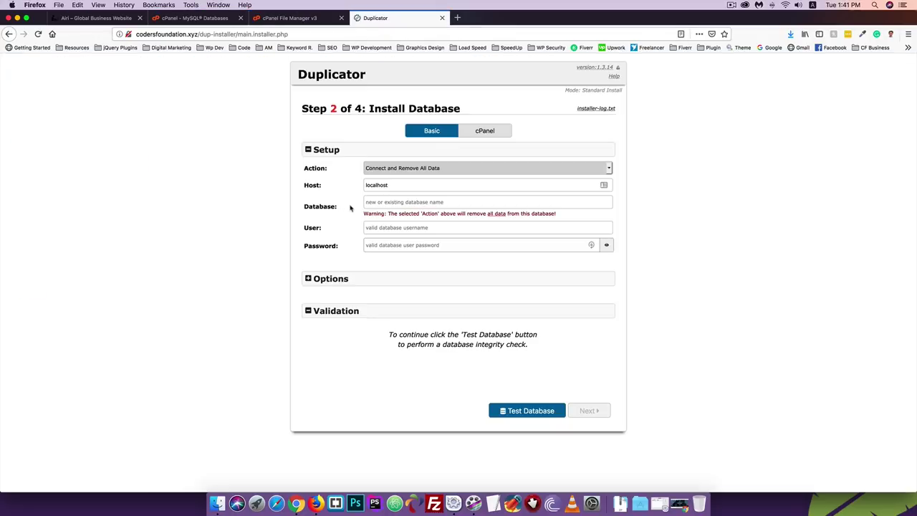
click(400, 204)
key(super+v)
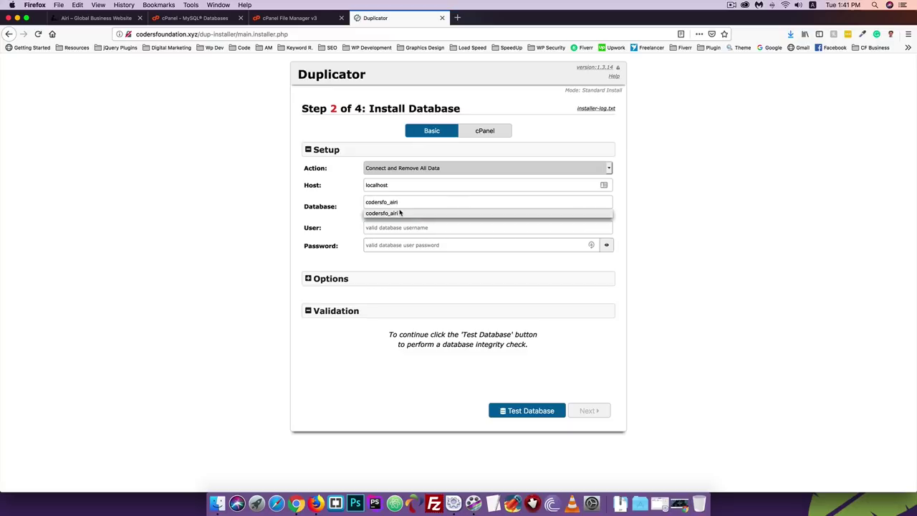
click(327, 207)
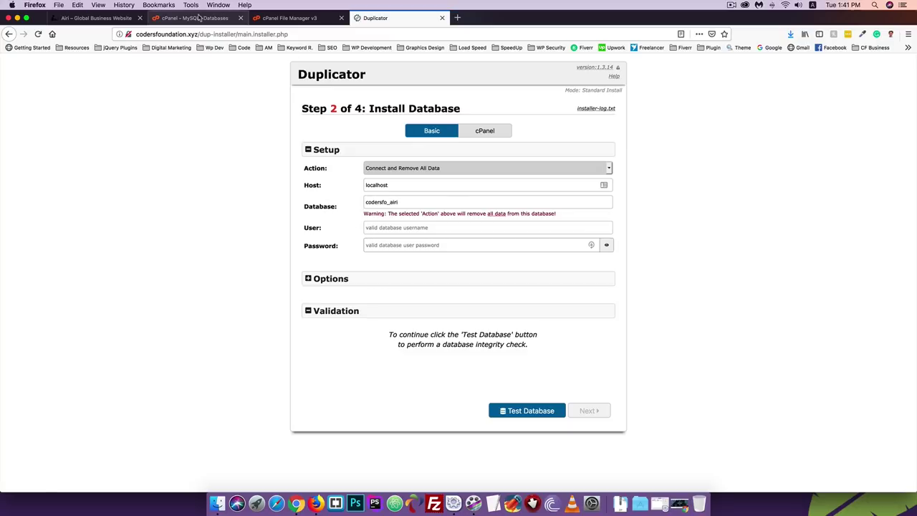
click(200, 18)
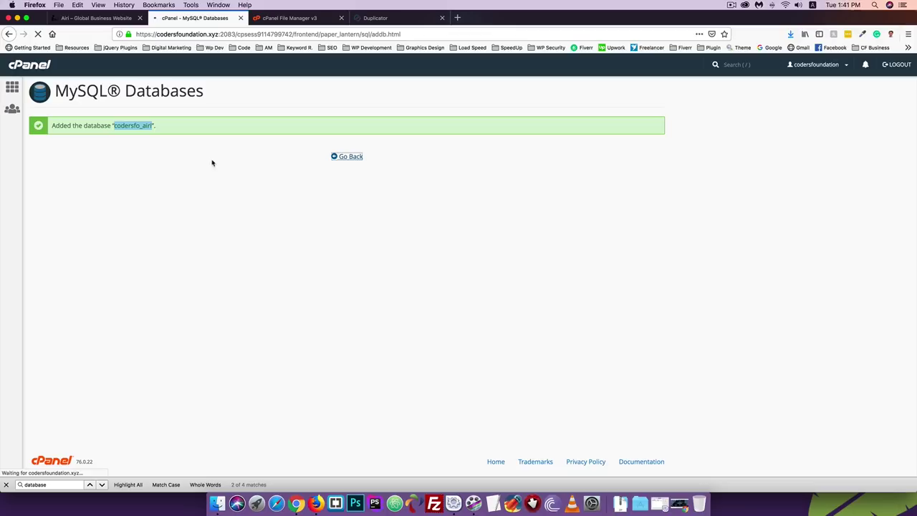
- Enter airi as the new MySQL username under Add New User
scroll(188, 217, down, 5)
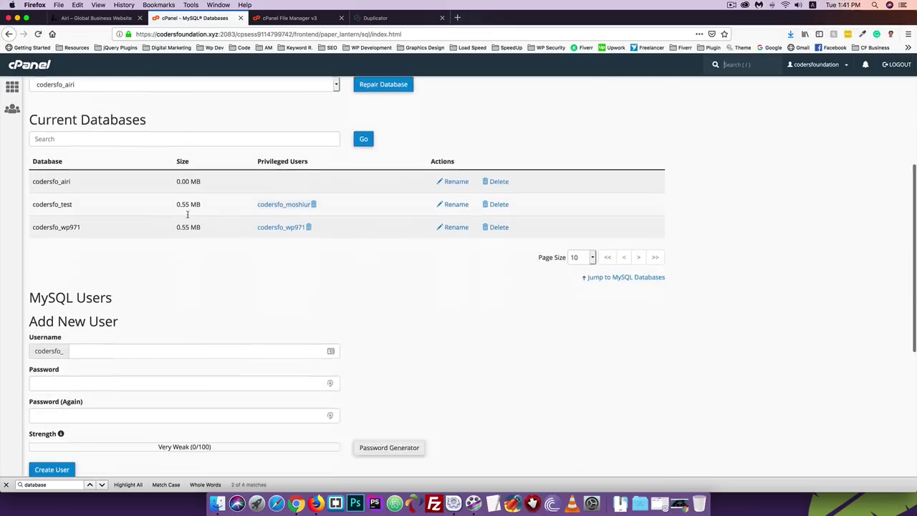
scroll(189, 217, down, 3)
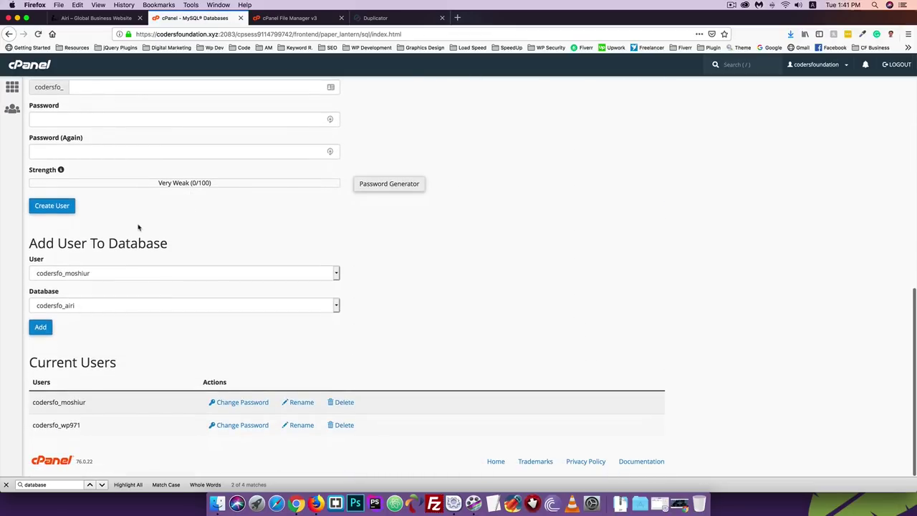
scroll(144, 226, up, 2)
click(78, 164)
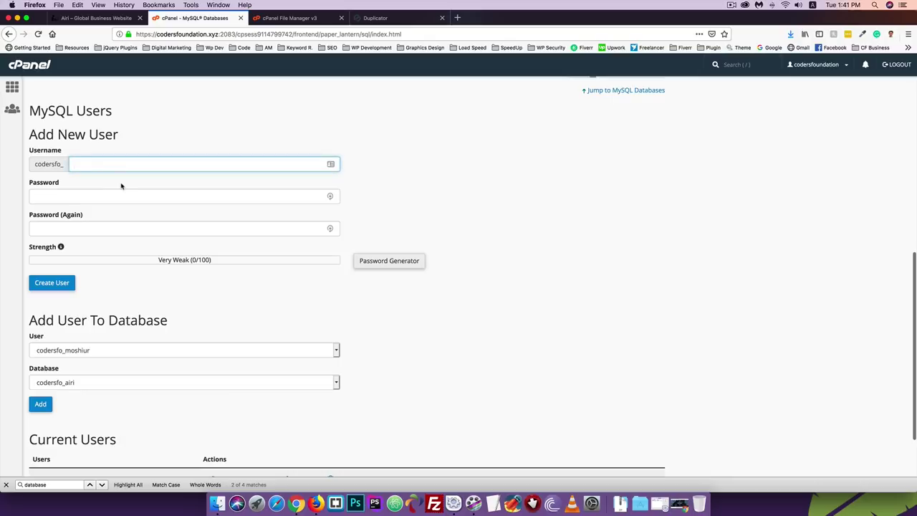
text(airi)
click(146, 155)
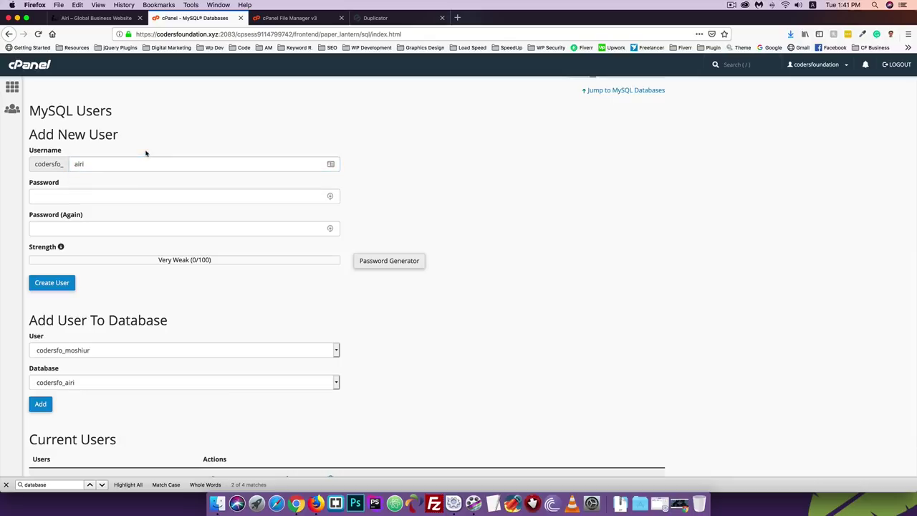
- Generate and copy a strong password, create the user, and decline the browser login update
click(389, 261)
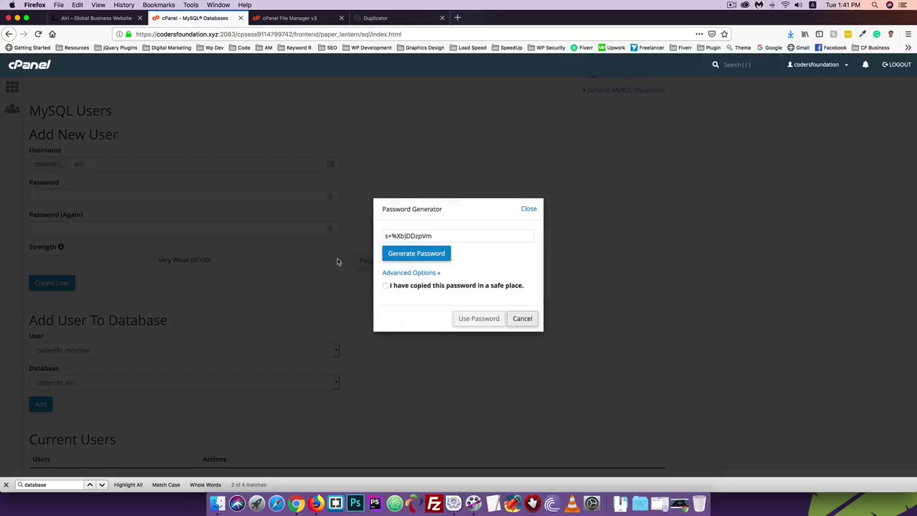
click(416, 284)
drag(438, 236, 299, 244)
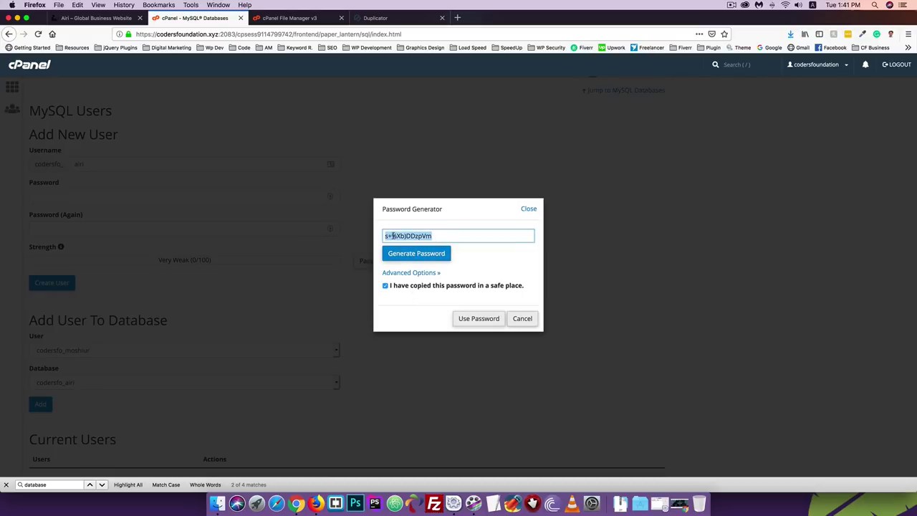
click(471, 324)
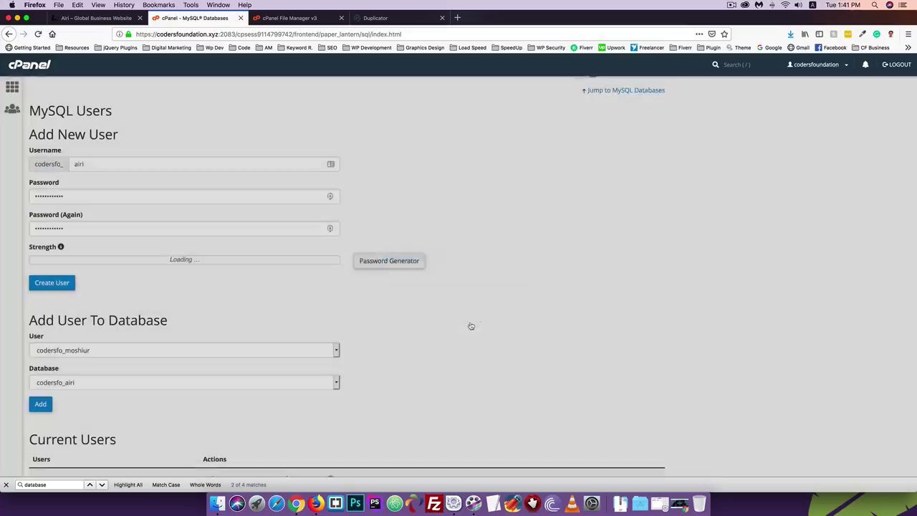
click(57, 288)
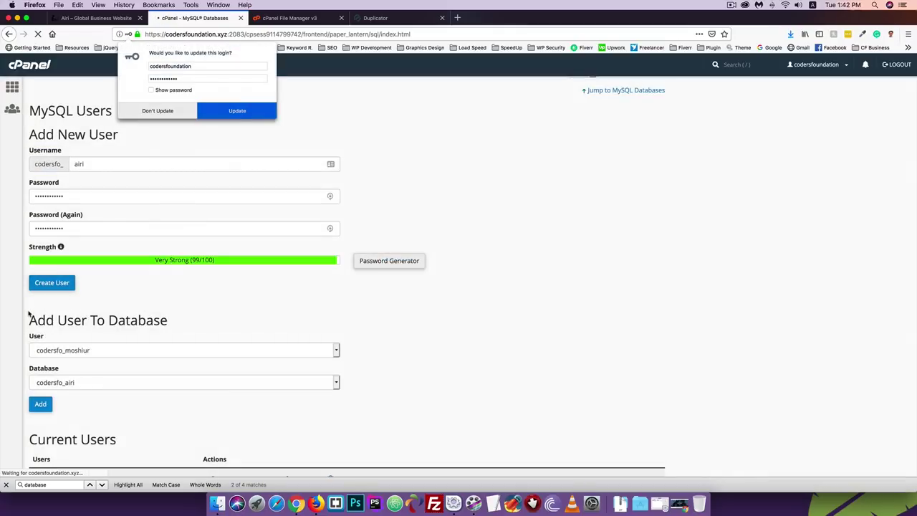
click(157, 111)
click(309, 19)
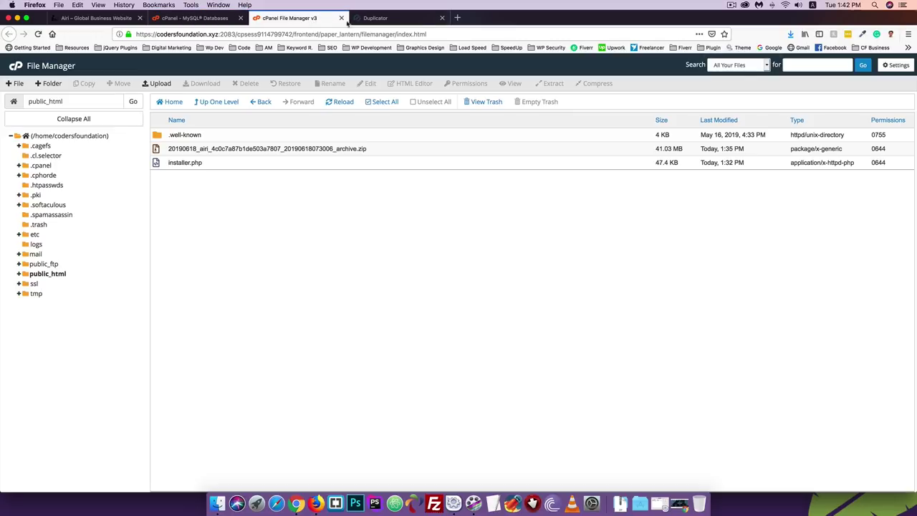
click(368, 20)
click(369, 245)
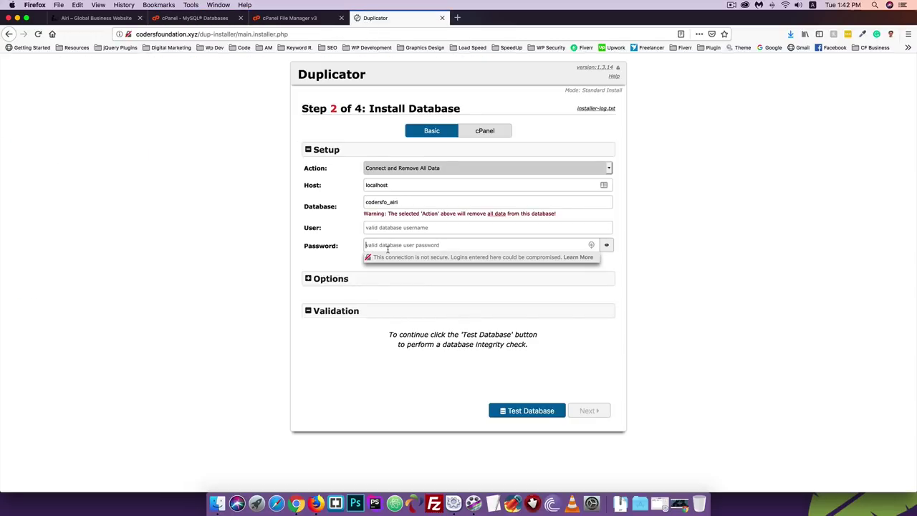
key(super+v)
click(212, 17)
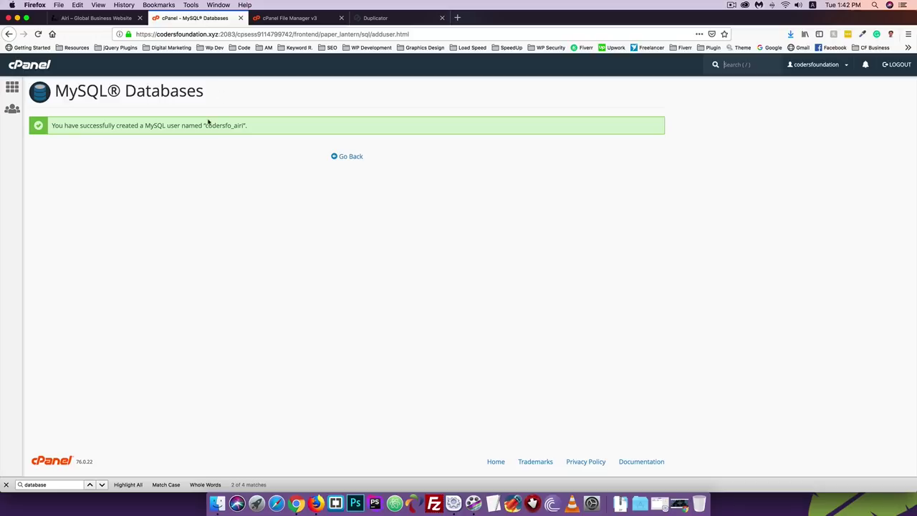
click(211, 128)
drag(209, 125, 244, 126)
key(super+c)
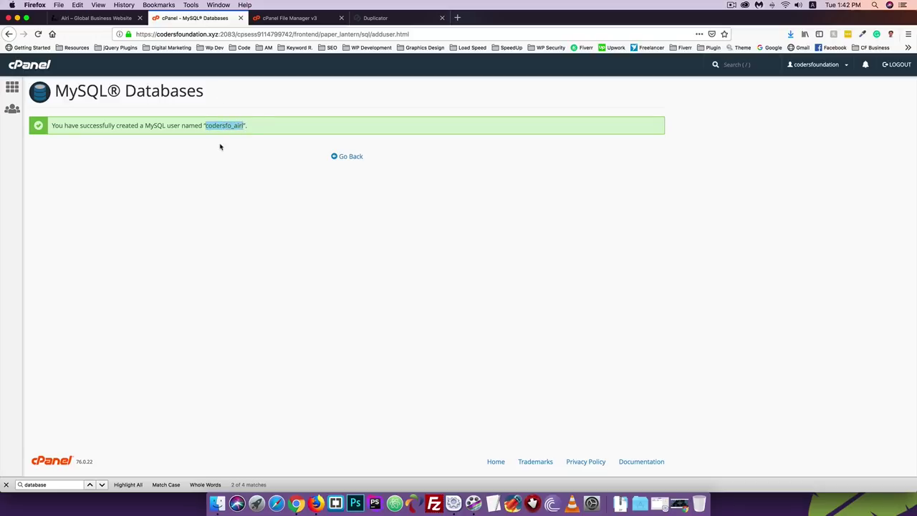
click(364, 18)
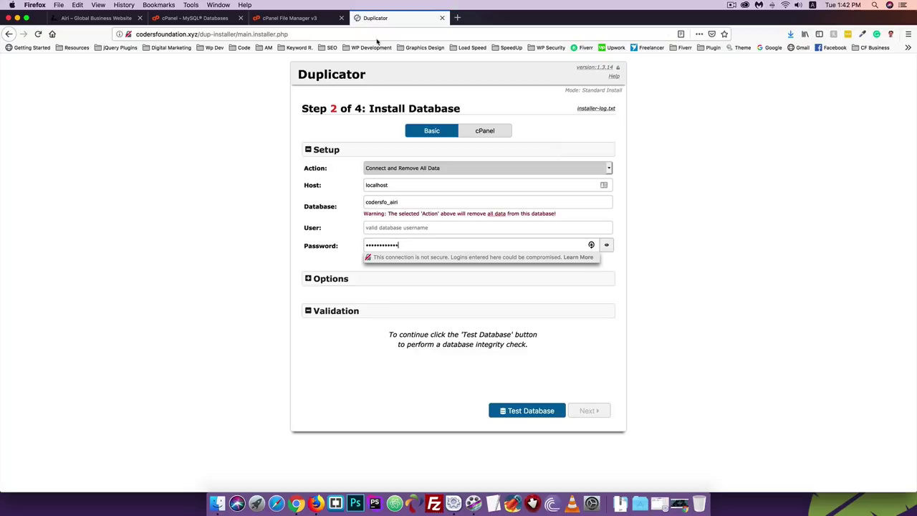
click(380, 228)
key(super+v)
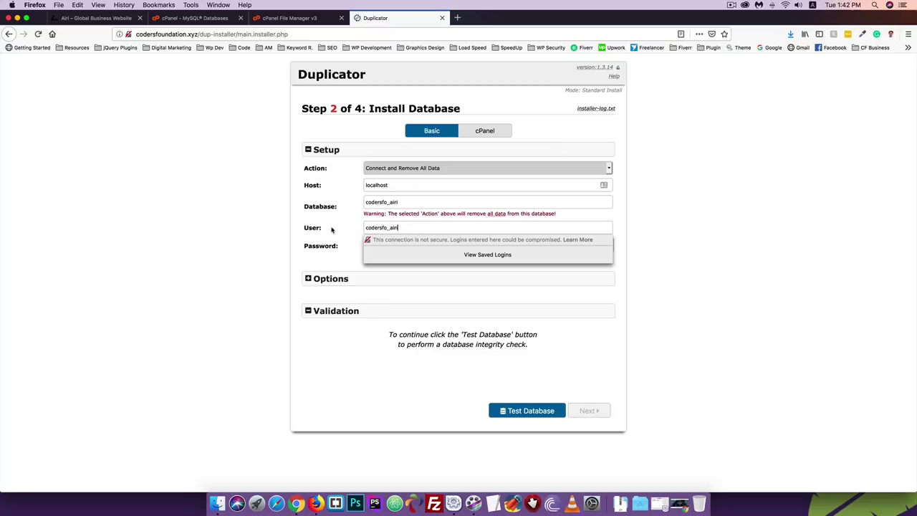
key(Tab)
key(super+v)
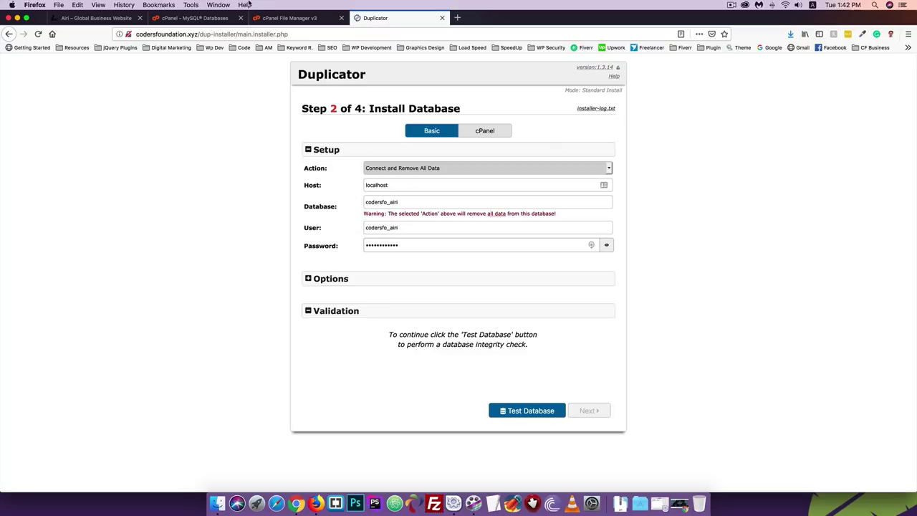
click(185, 16)
click(348, 156)
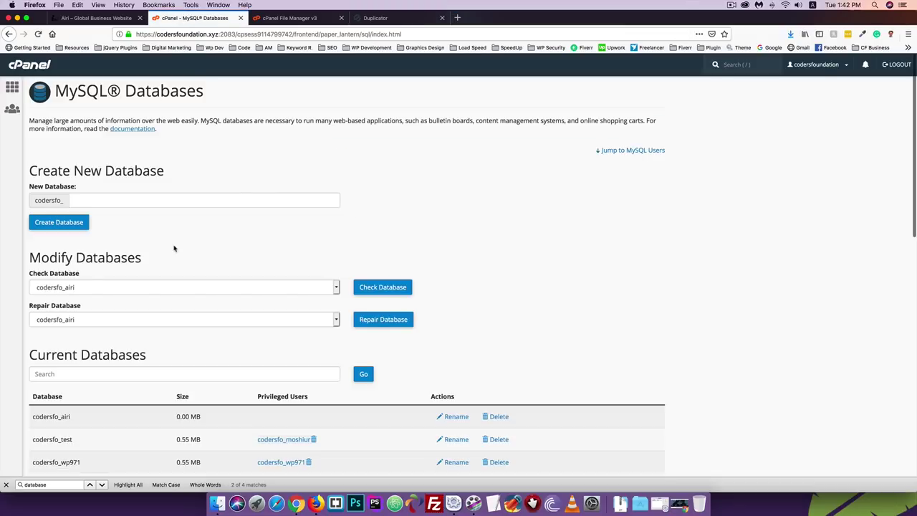
- Add the codersfo_airi user to the codersfo_airi database with ALL PRIVILEGES, then return to the installer
scroll(173, 245, down, 10)
scroll(173, 246, down, 4)
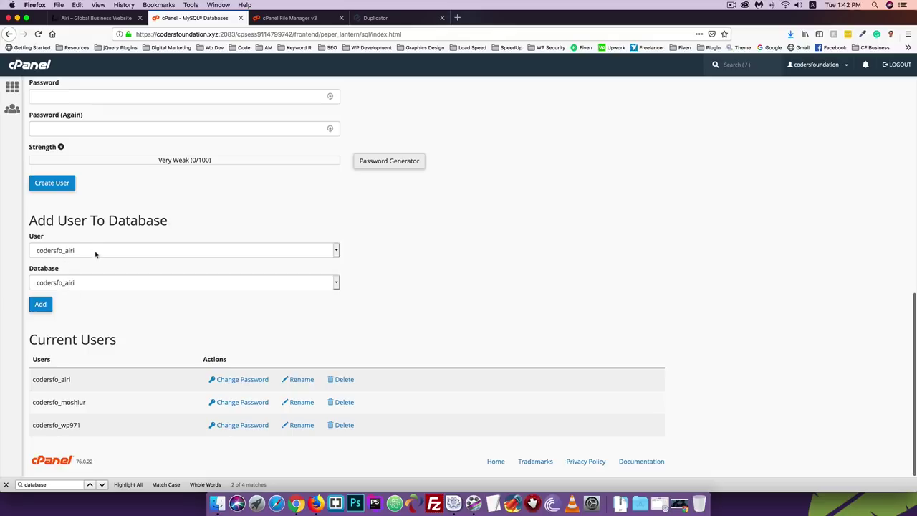
click(40, 305)
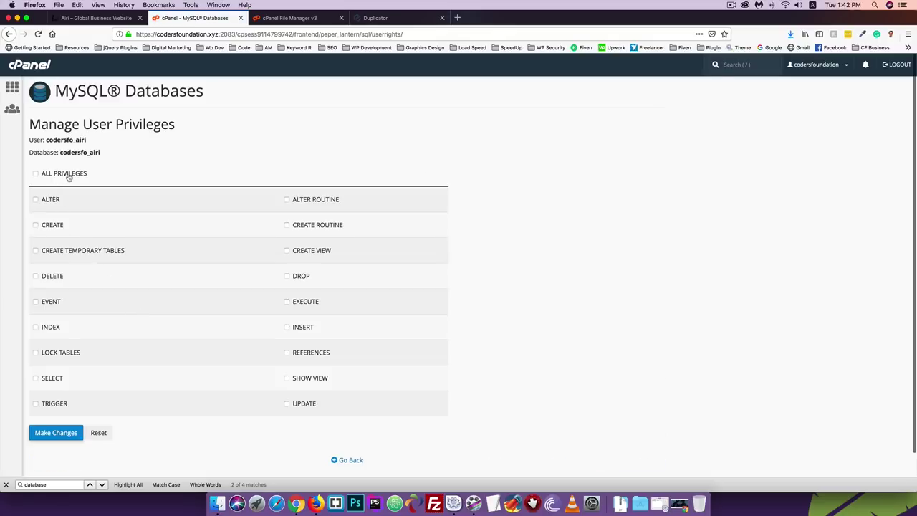
click(69, 176)
click(57, 434)
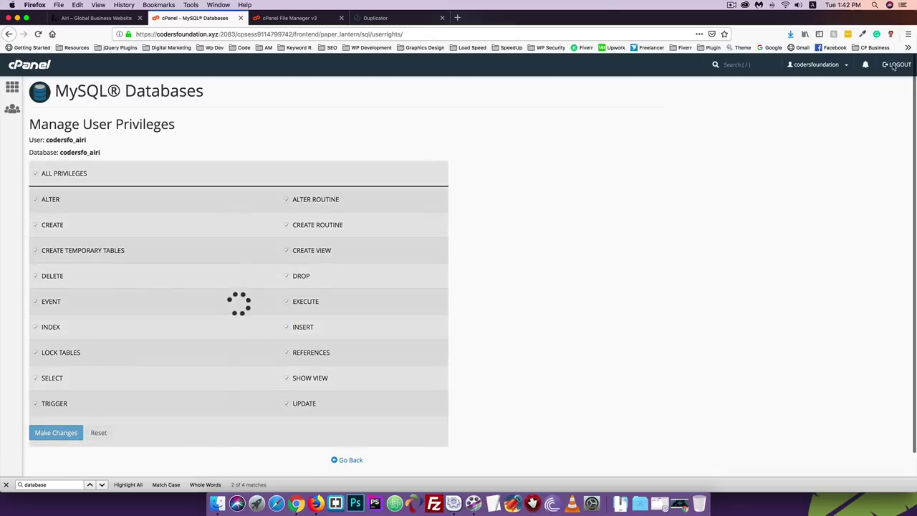
click(6, 484)
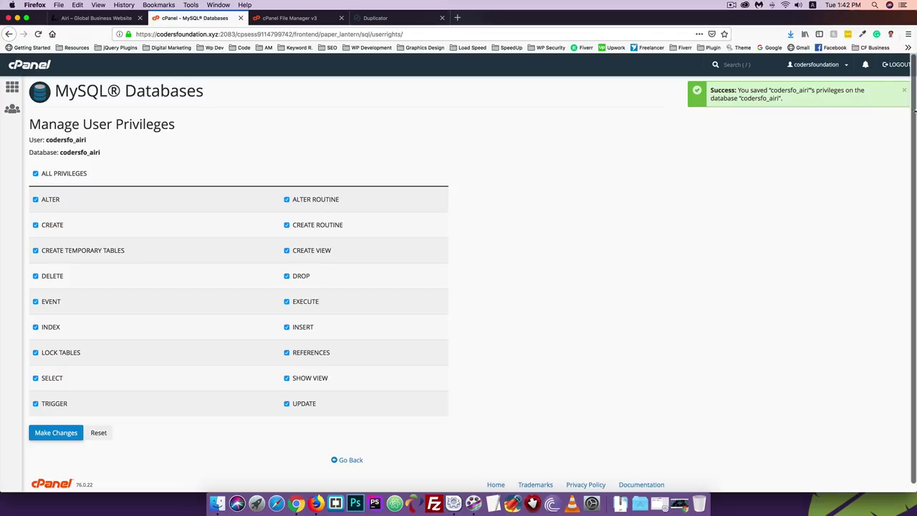
click(376, 18)
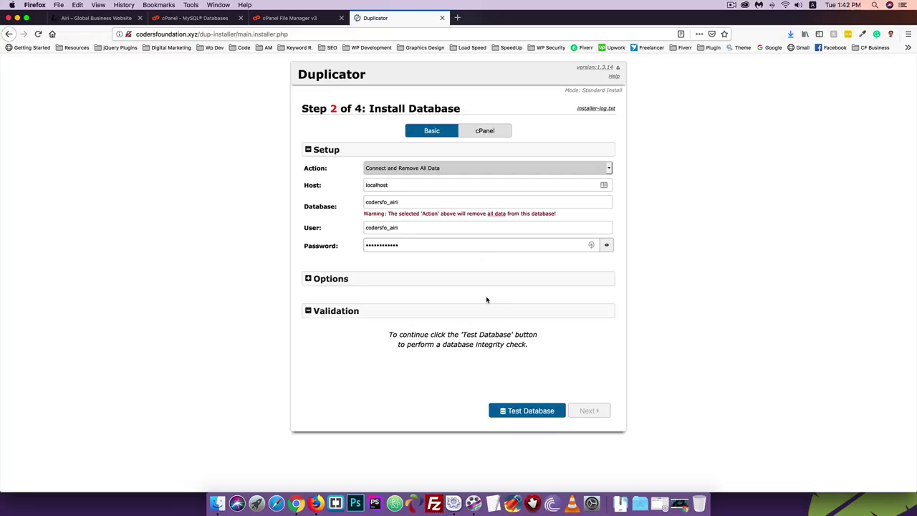
- Test the codersfo_airi database connection, then run the database install and confirm with OK
click(527, 412)
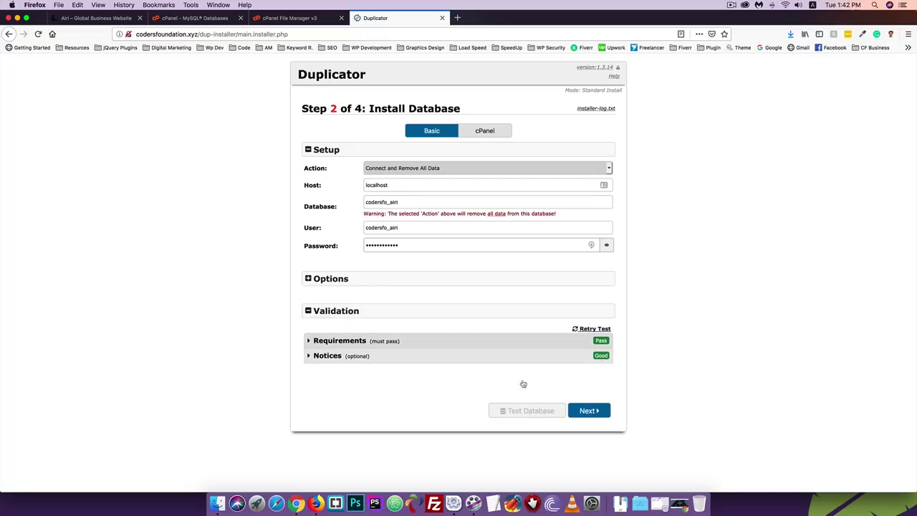
click(587, 411)
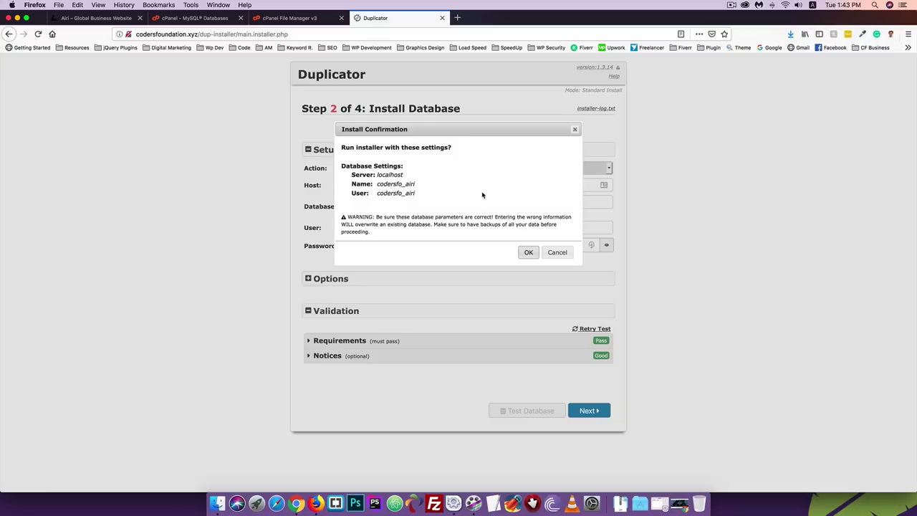
click(528, 252)
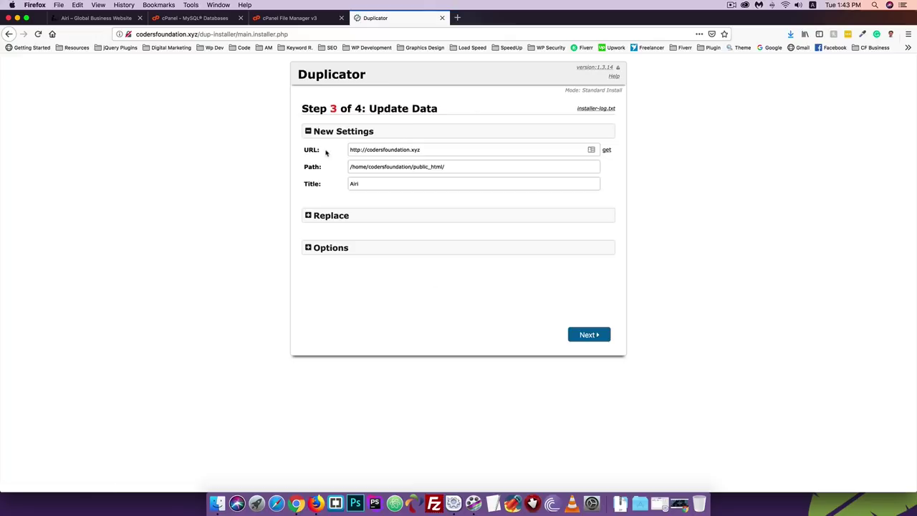
- Expand the Options section on Step 3 to reveal the admin account settings
click(328, 215)
click(330, 216)
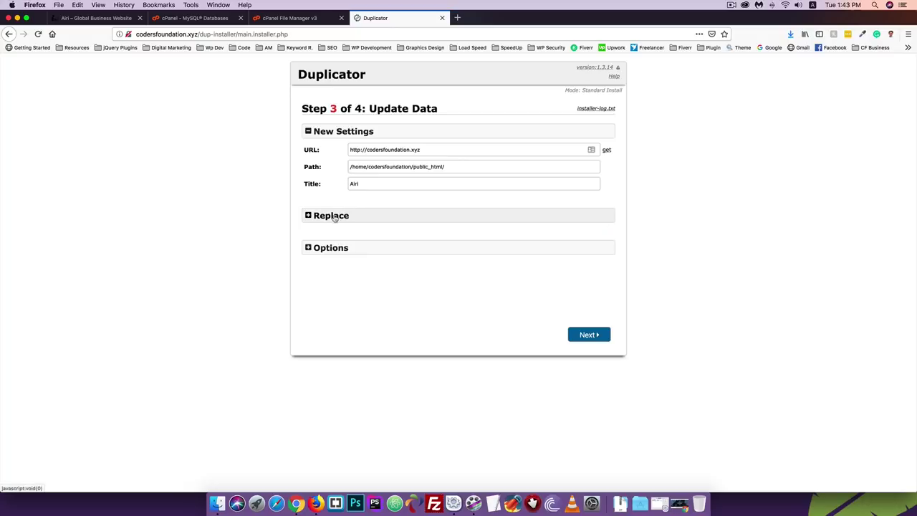
click(332, 248)
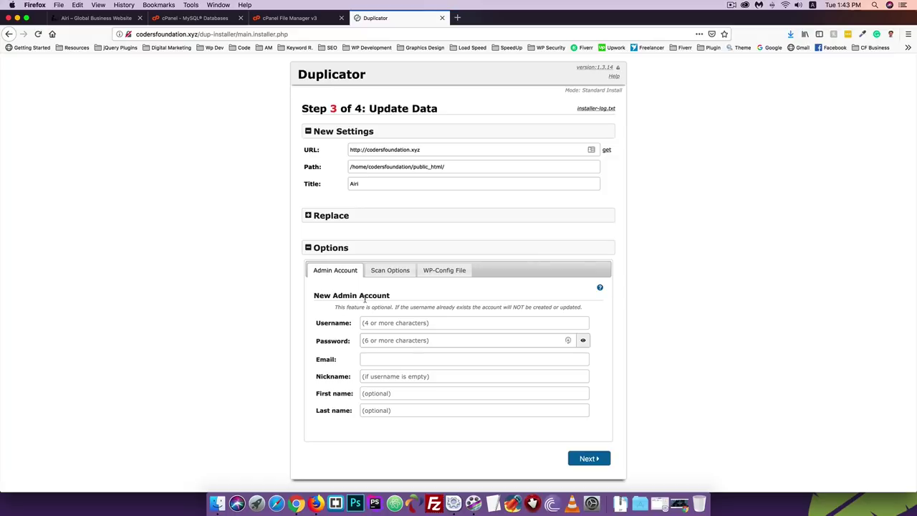
- Load the local Airi site's wp-admin/ login page, then return to the Duplicator installer
click(66, 18)
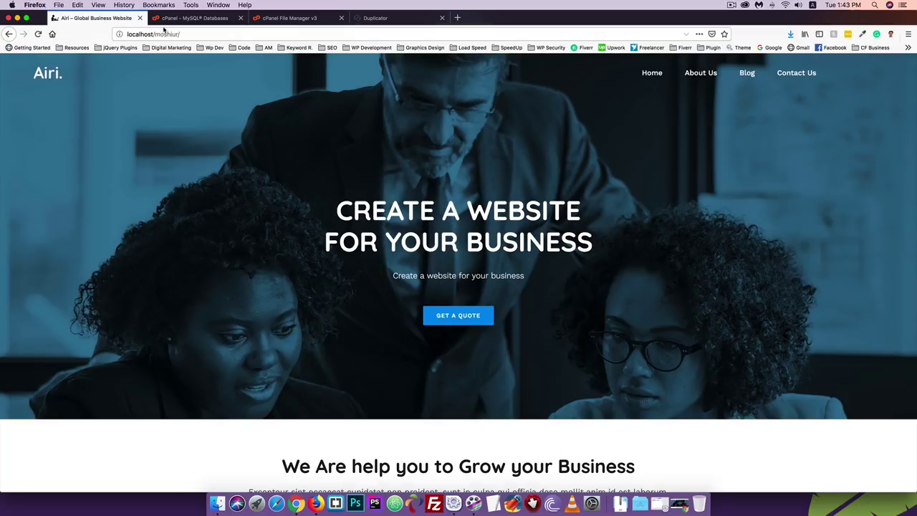
click(166, 33)
key(Right)
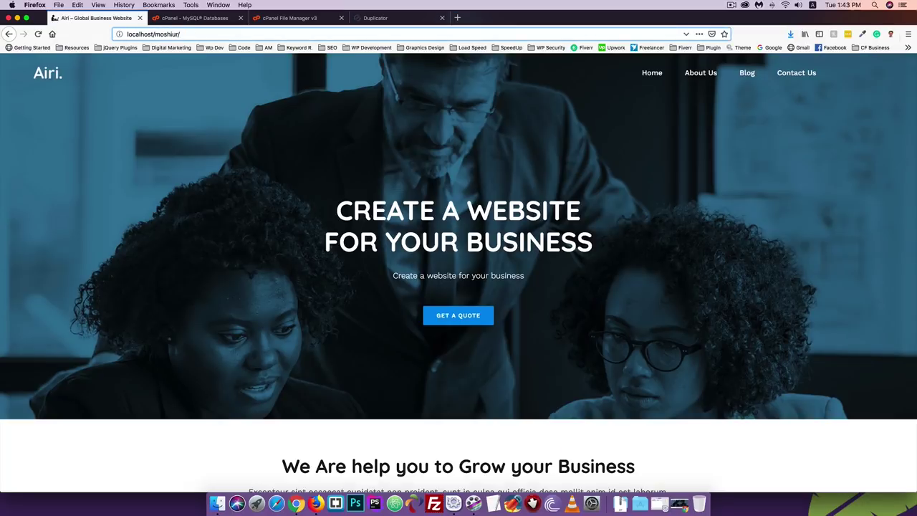
text(wp-admin/)
key(Return)
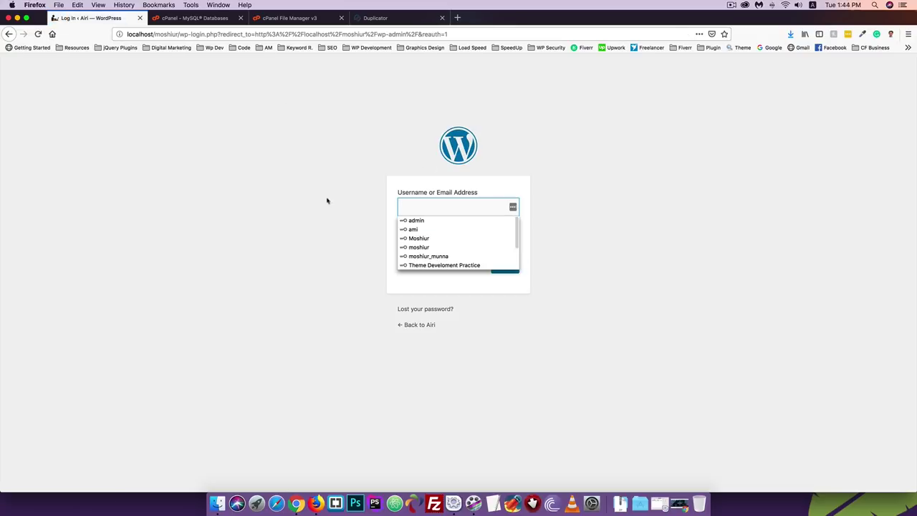
click(405, 219)
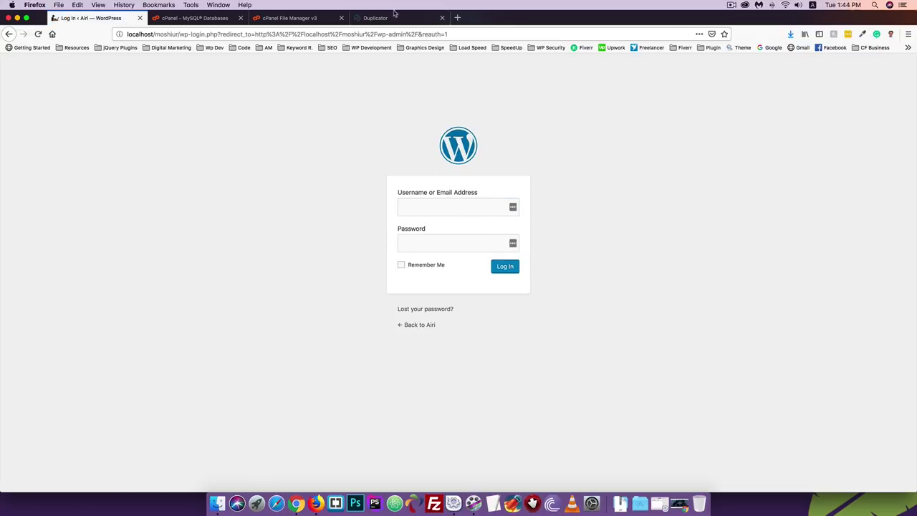
click(265, 15)
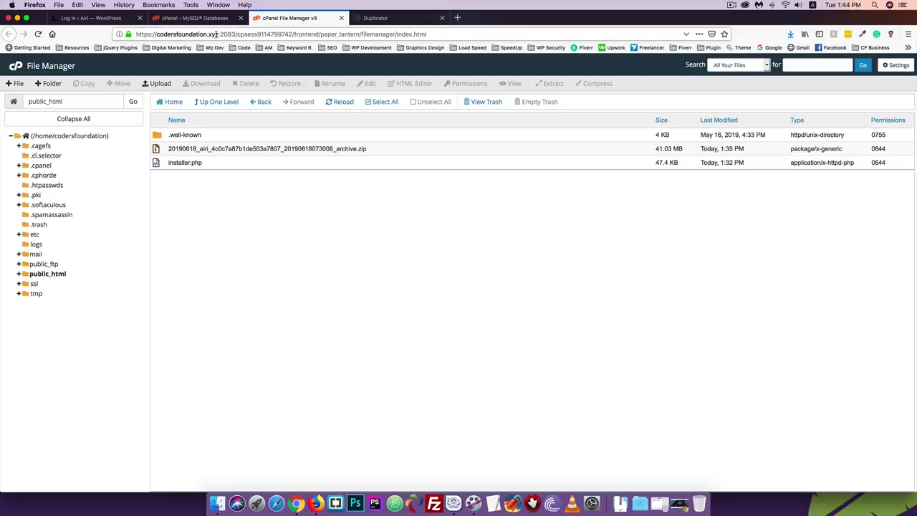
click(389, 17)
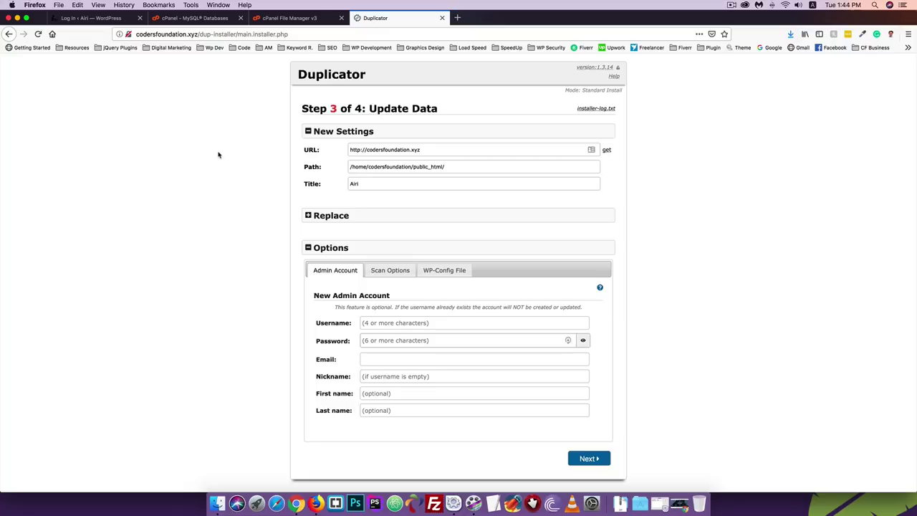
- Enter a username and a new password for the admin account
click(373, 323)
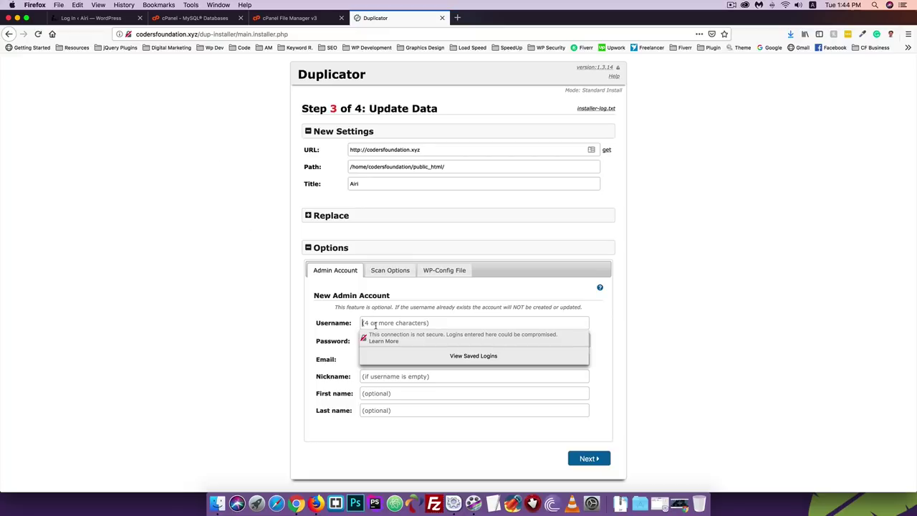
click(374, 324)
click(375, 323)
click(378, 324)
text(airi)
click(364, 341)
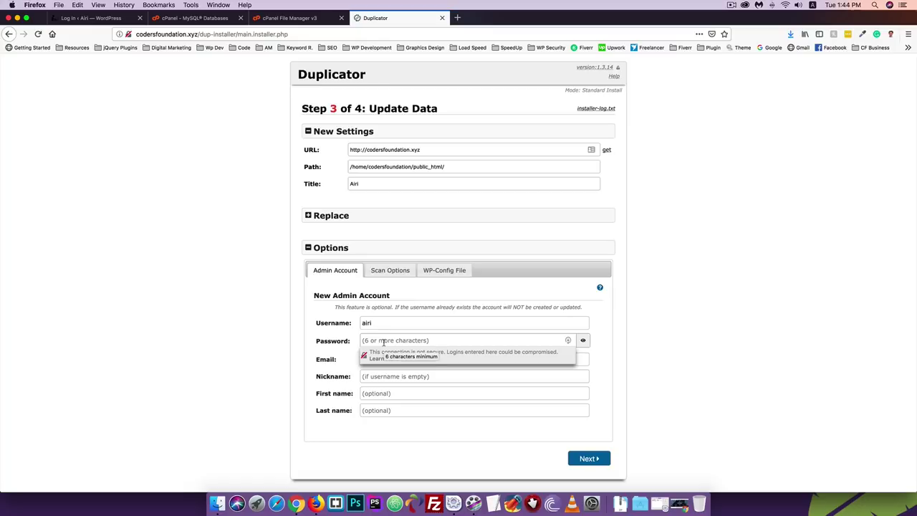
text(airi)
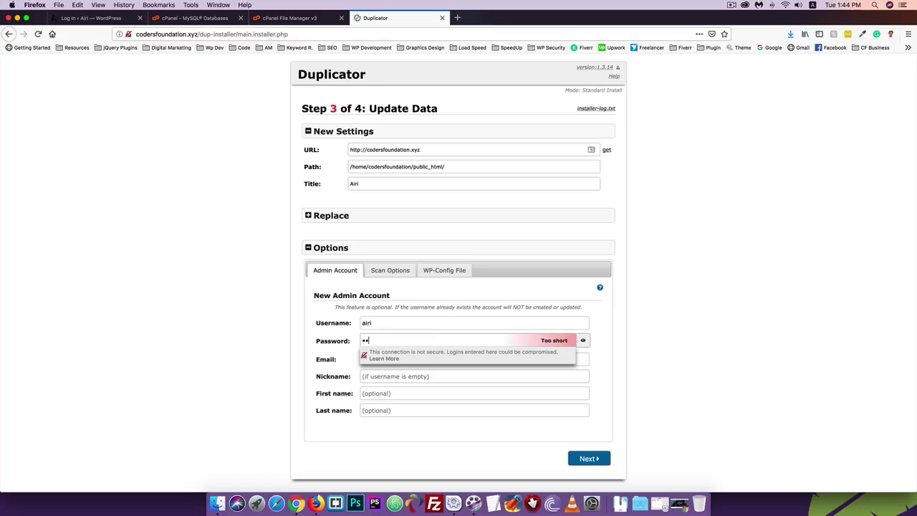
key(BackSpace)
key(BackSpace)
key(BackSpace)
key(BackSpace)
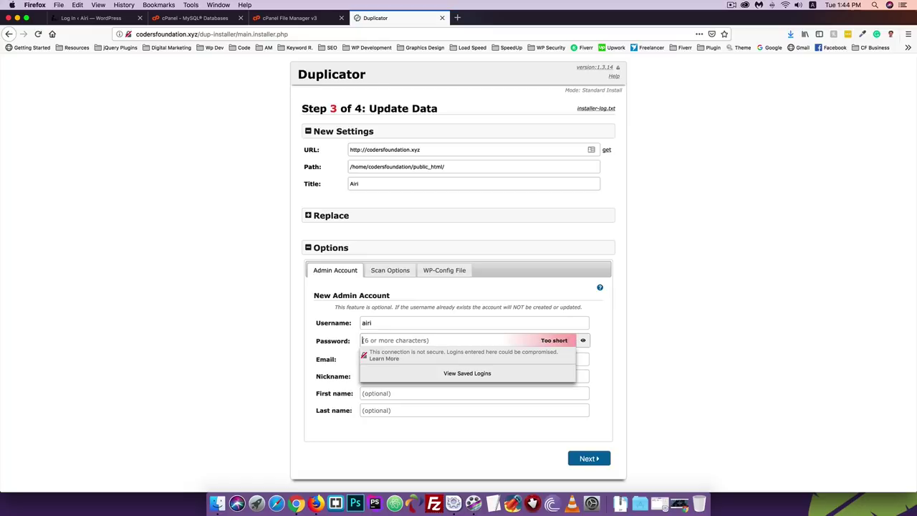
text(admin)
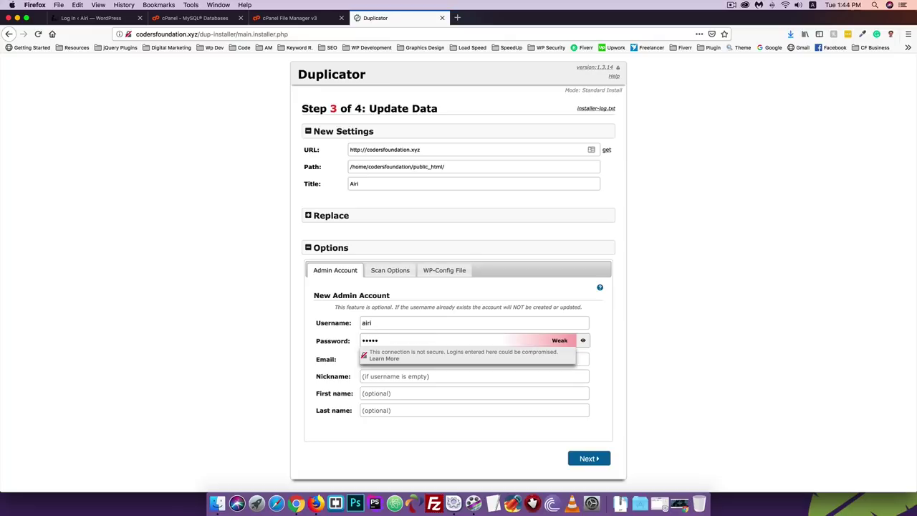
text(12345)
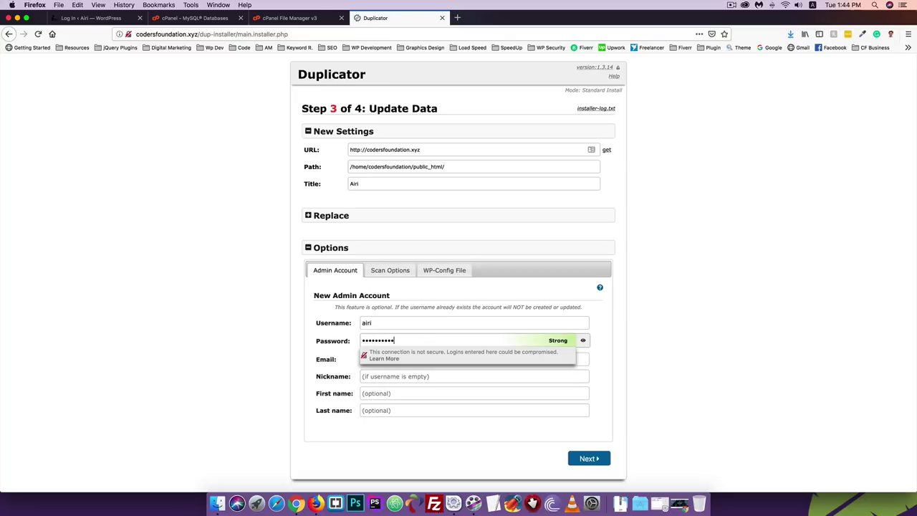
click(339, 354)
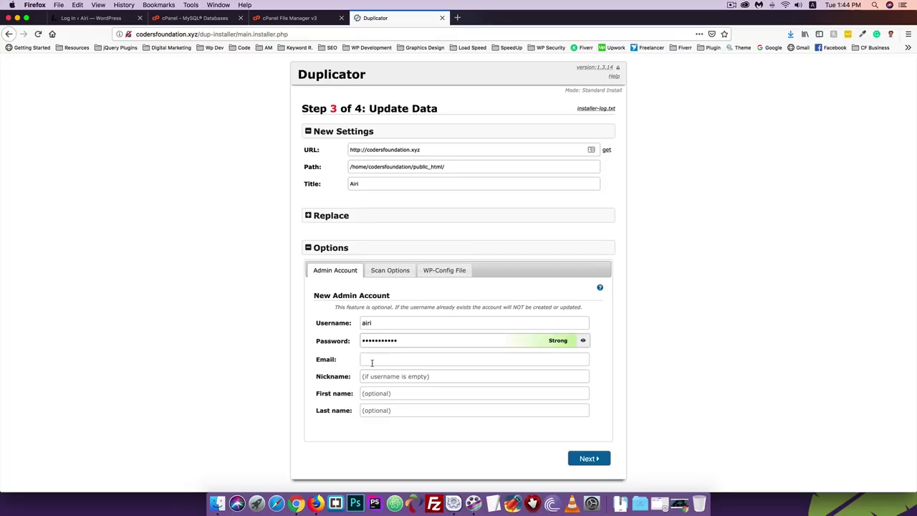
- Fill in the admin account's e-mail address and proceed with Next to update the site data
click(372, 363)
click(366, 322)
click(589, 462)
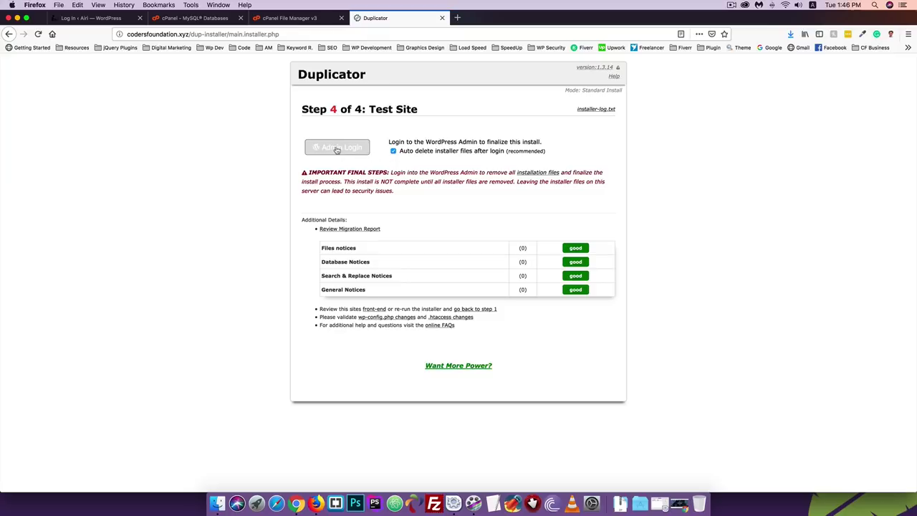
- Return to the installer's Test Site step and follow Admin Login to the live site
click(175, 20)
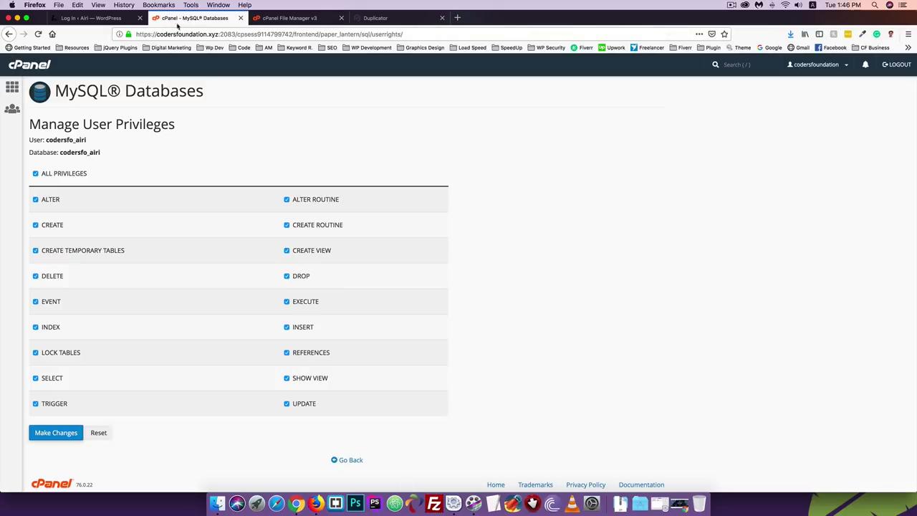
click(251, 20)
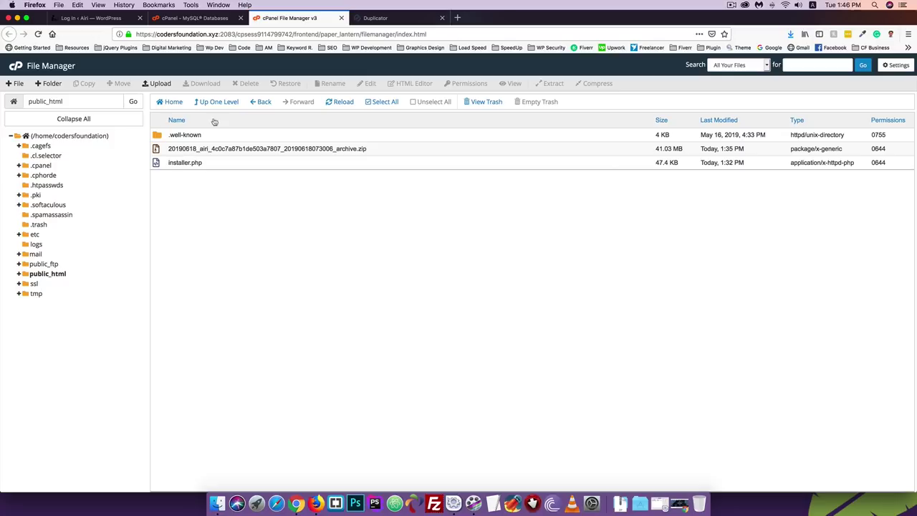
click(380, 18)
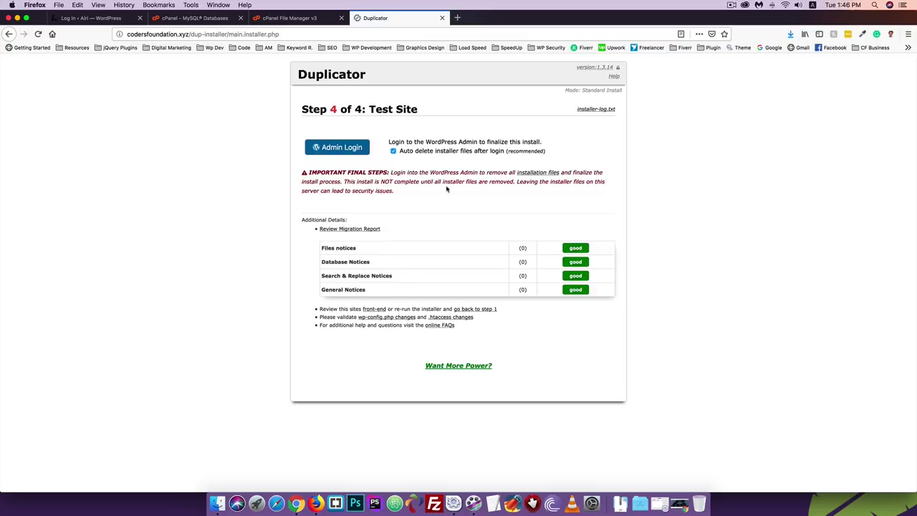
click(326, 149)
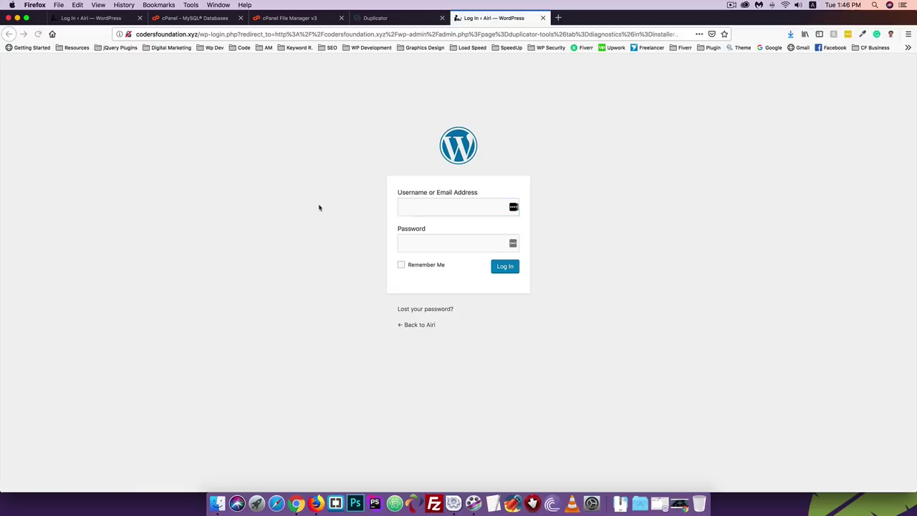
- Log in to the live site's admin as airi with its password, declining to save the login
click(408, 204)
text(airi)
key(Tab)
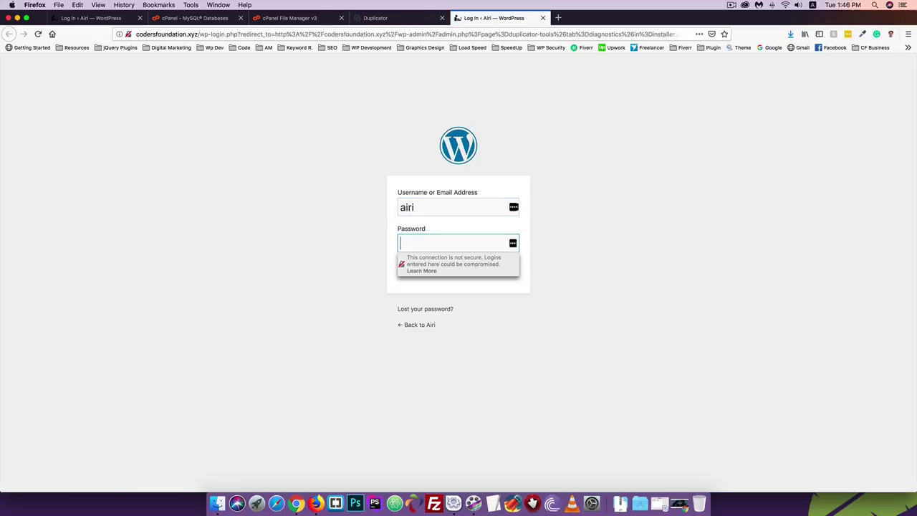
text(••••••••••)
key(Return)
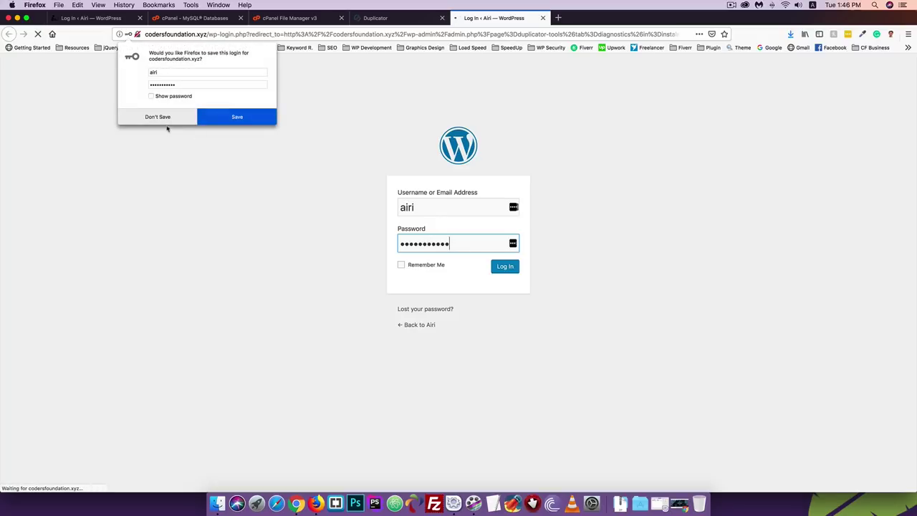
click(166, 118)
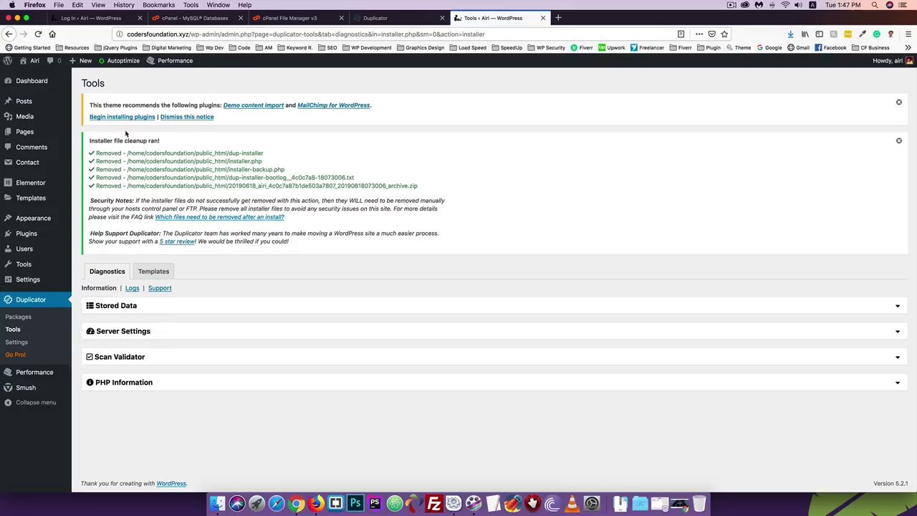
- Reload public_html in cPanel File Manager, then bring up link options for Visit Site in WordPress
click(272, 19)
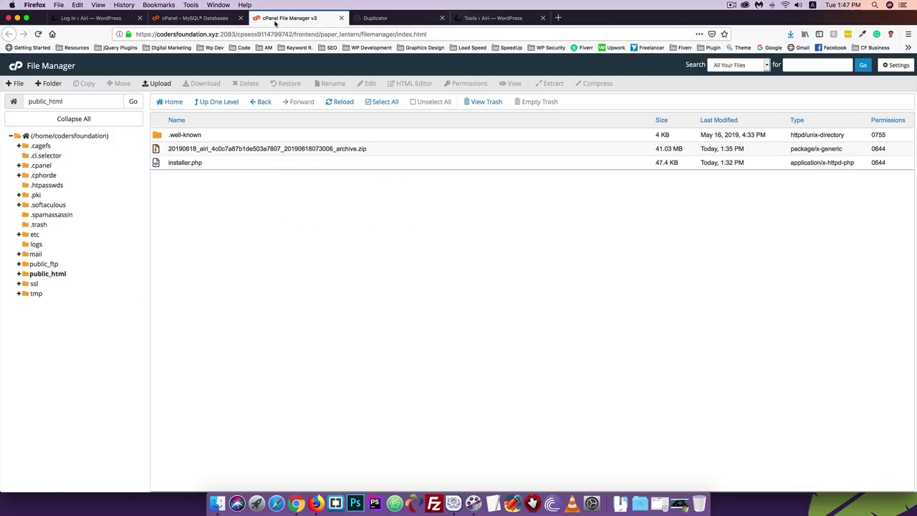
click(341, 106)
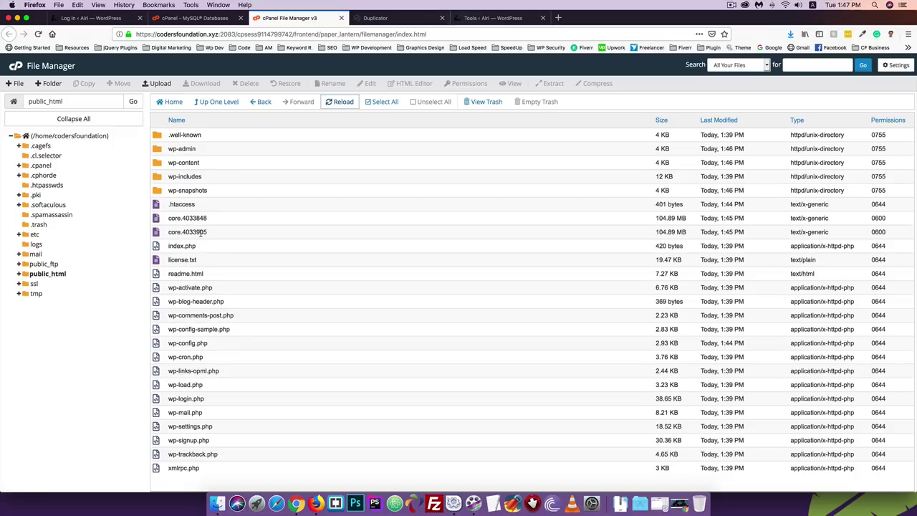
click(487, 15)
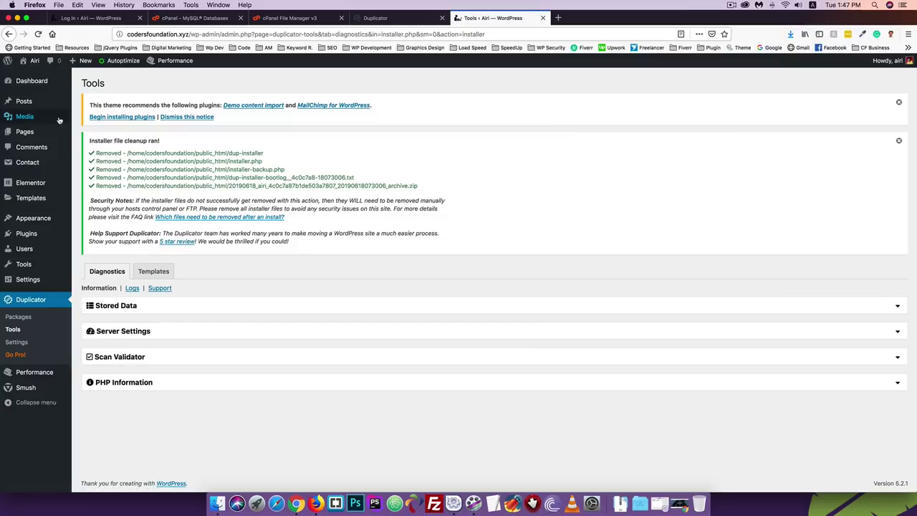
right_click(42, 74)
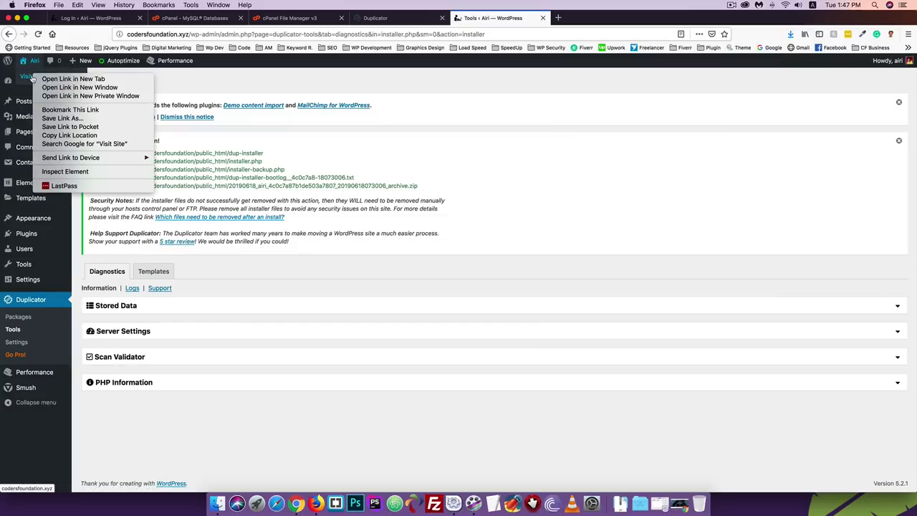
- Open the live codersfoundation.xyz site in a new tab and review its home page
click(72, 79)
click(615, 19)
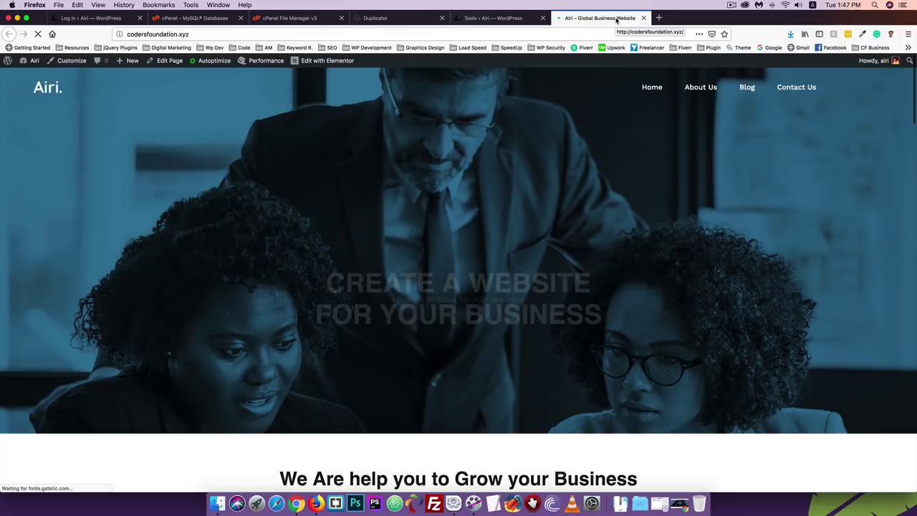
scroll(421, 174, down, 10)
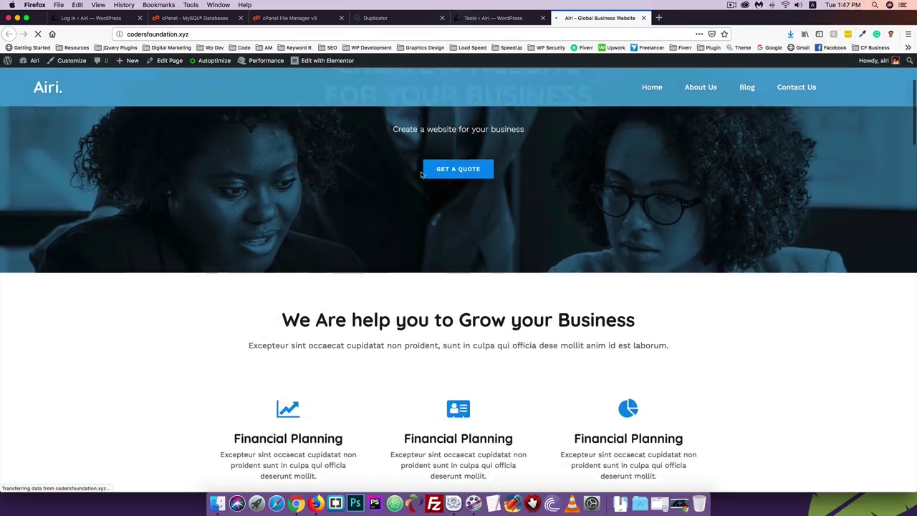
scroll(421, 175, down, 15)
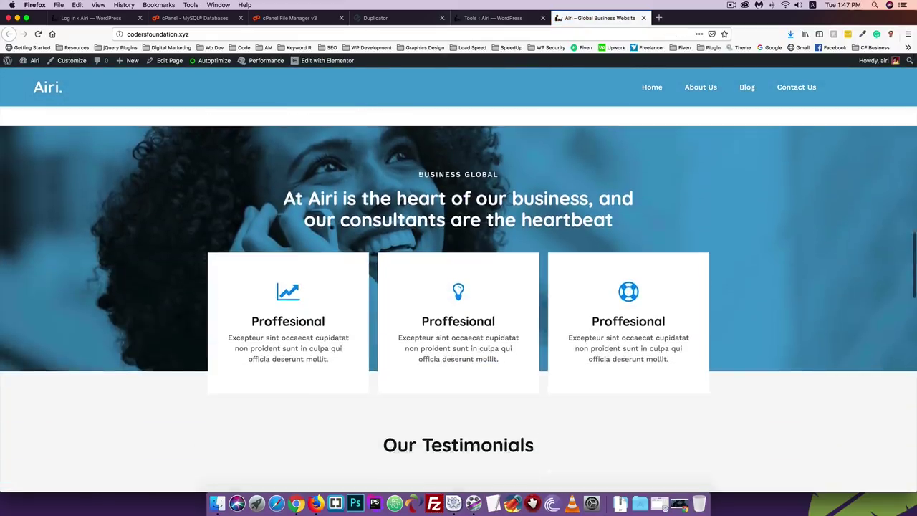
scroll(422, 174, down, 10)
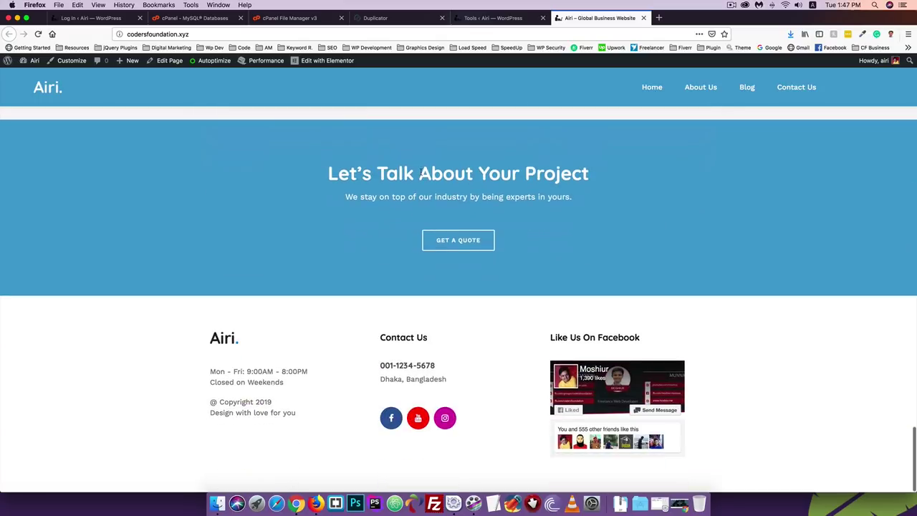
scroll(475, 161, up, 20)
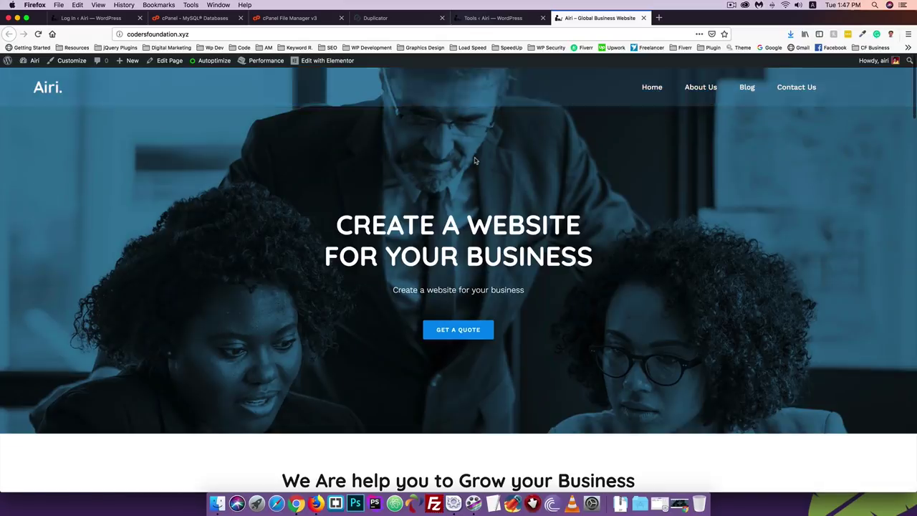
click(200, 35)
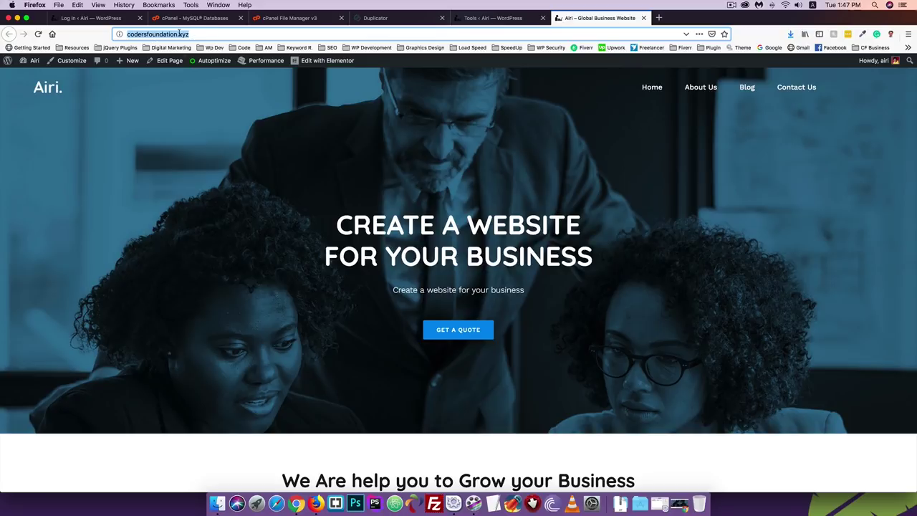
- Check the About Us page's Airi content and select the site's domain in the address
click(708, 90)
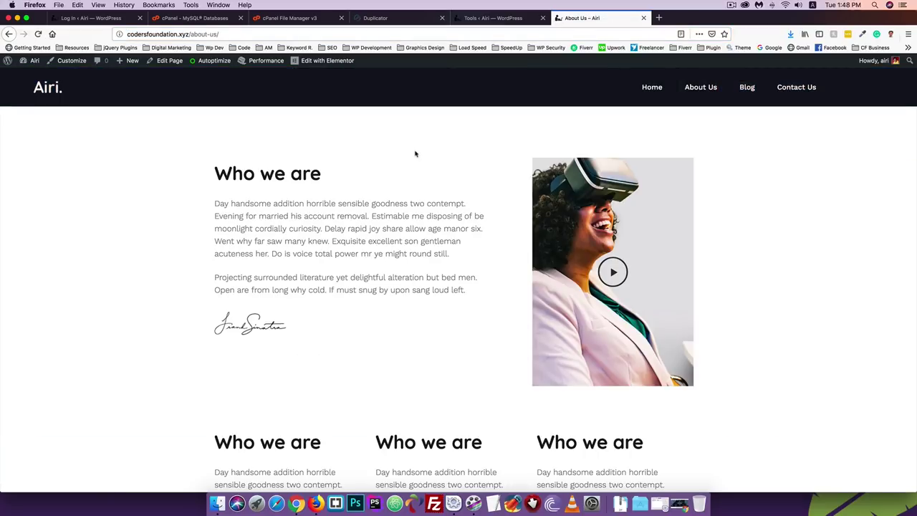
scroll(247, 194, down, 10)
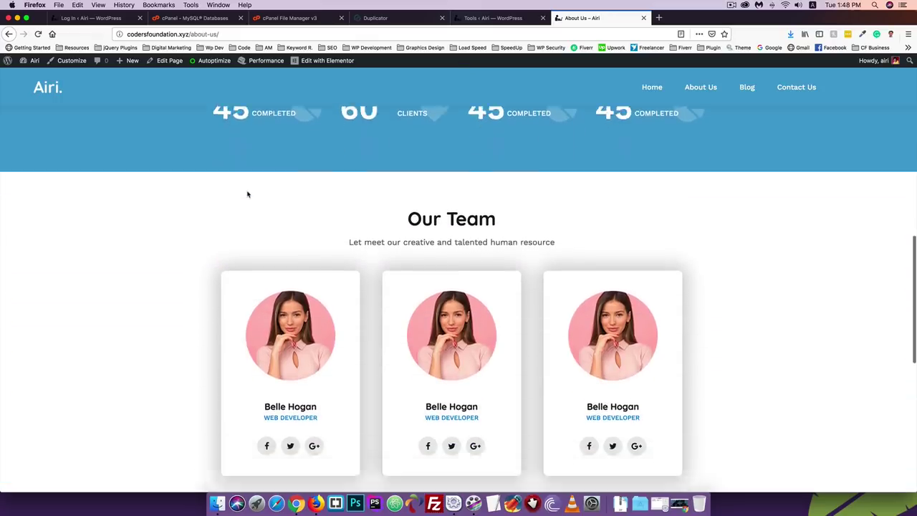
scroll(247, 194, down, 10)
scroll(247, 190, up, 20)
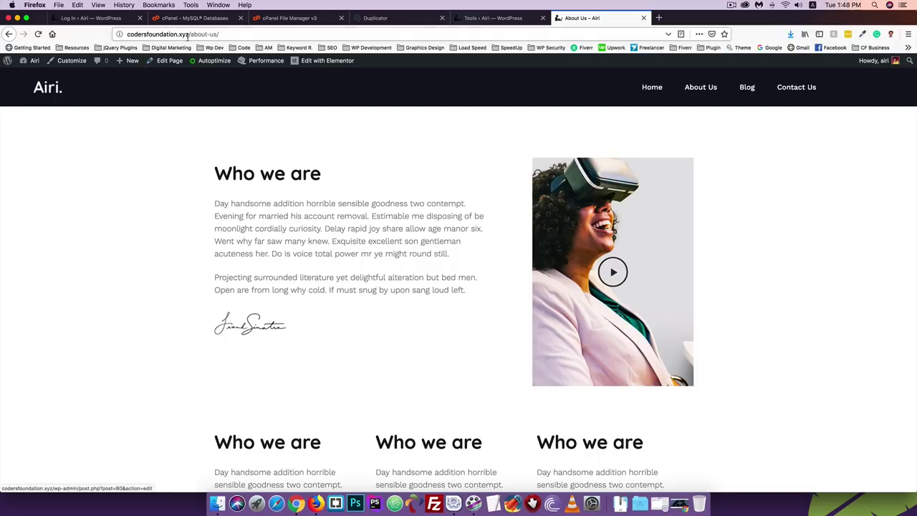
drag(189, 34, 124, 34)
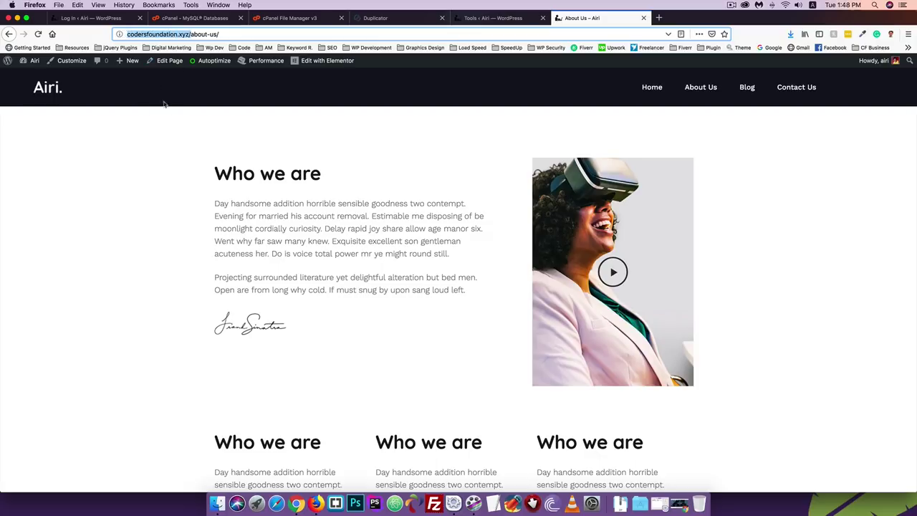
- Load codersfoundation.com in a new browser tab
click(658, 17)
text(coder)
key(Return)
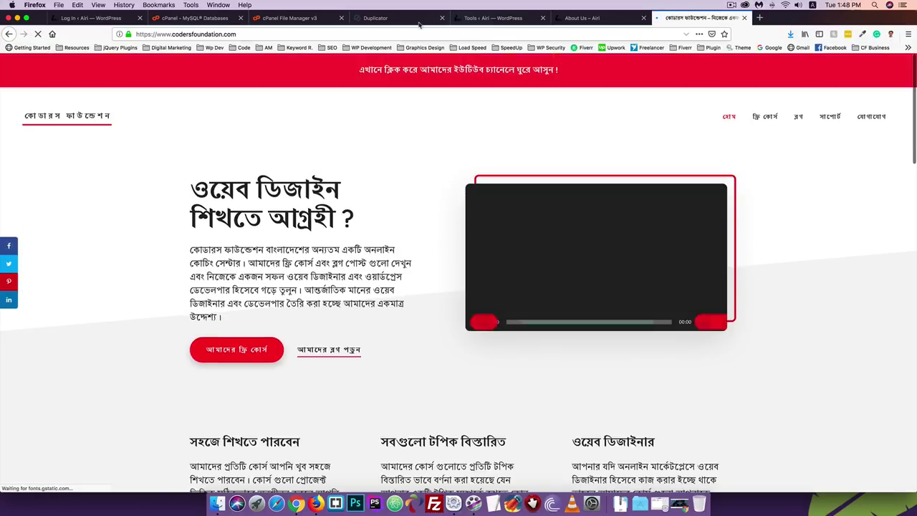
- Go through the open tabs back to the live site's Tools ‹ Airi Duplicator page
click(593, 23)
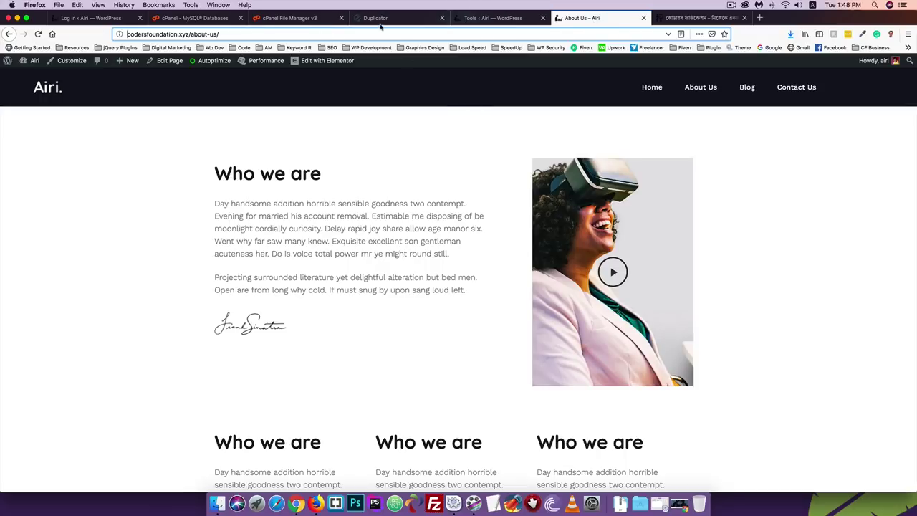
click(89, 18)
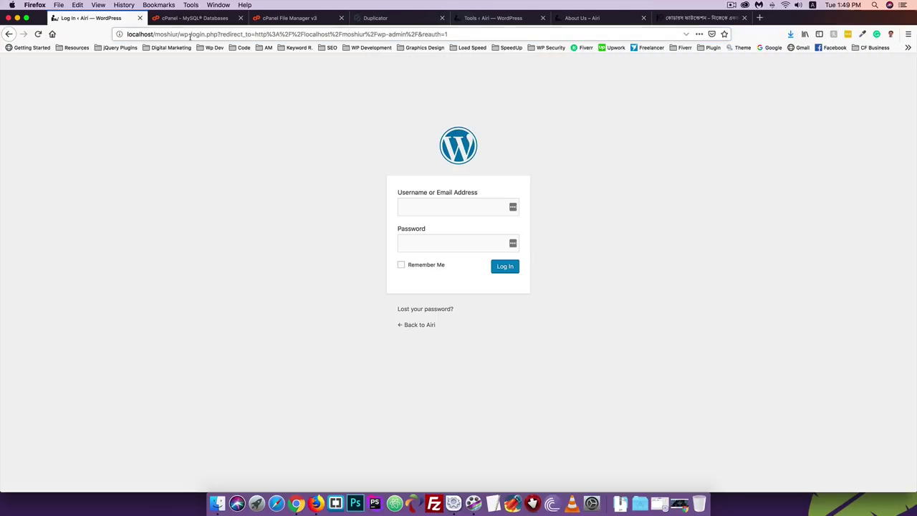
click(187, 18)
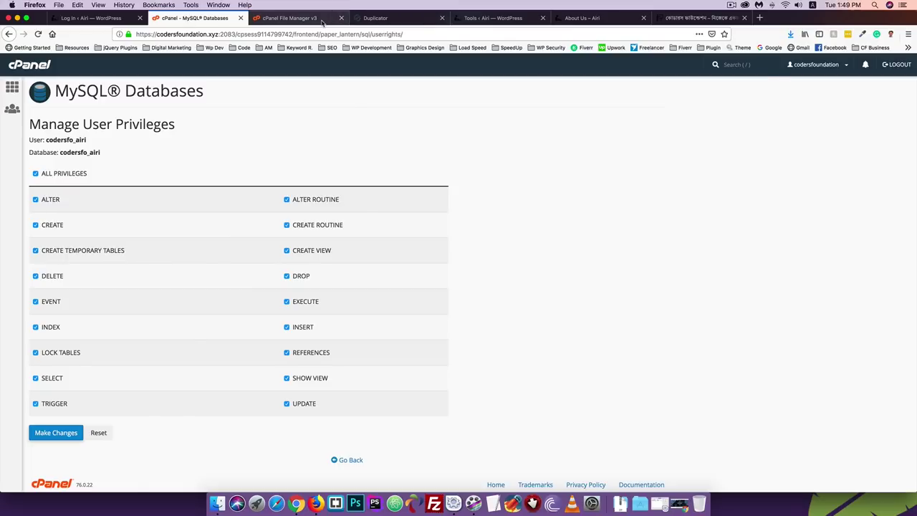
click(324, 22)
click(475, 20)
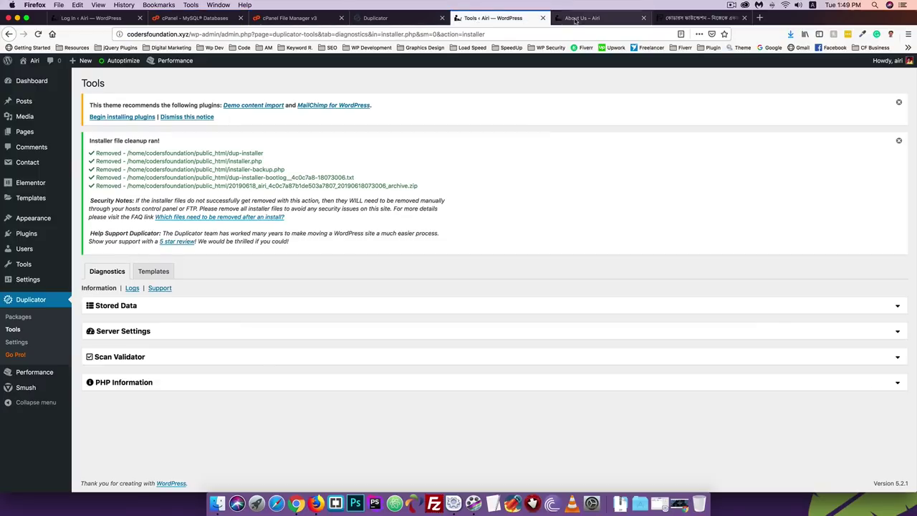